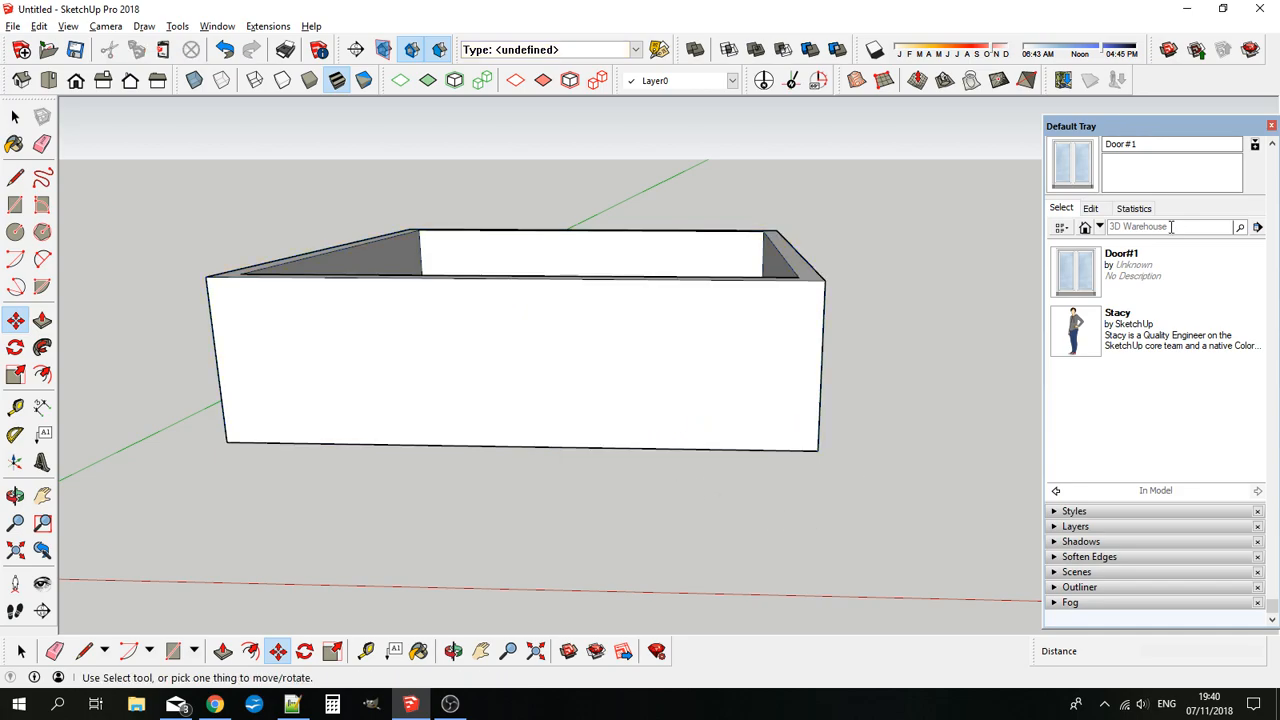
# Place the Door#1 component on the front face of the wall, slightly above its lower edge
pyautogui.click(1076, 275)
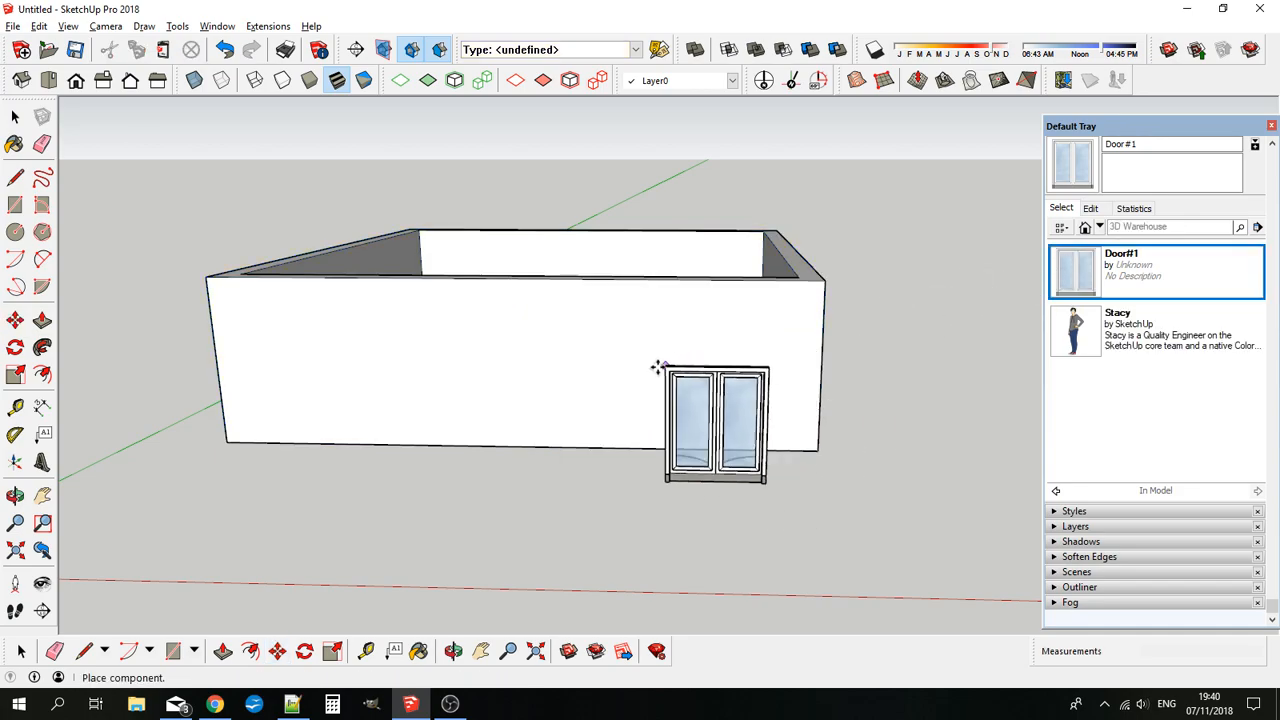
pyautogui.click(475, 311)
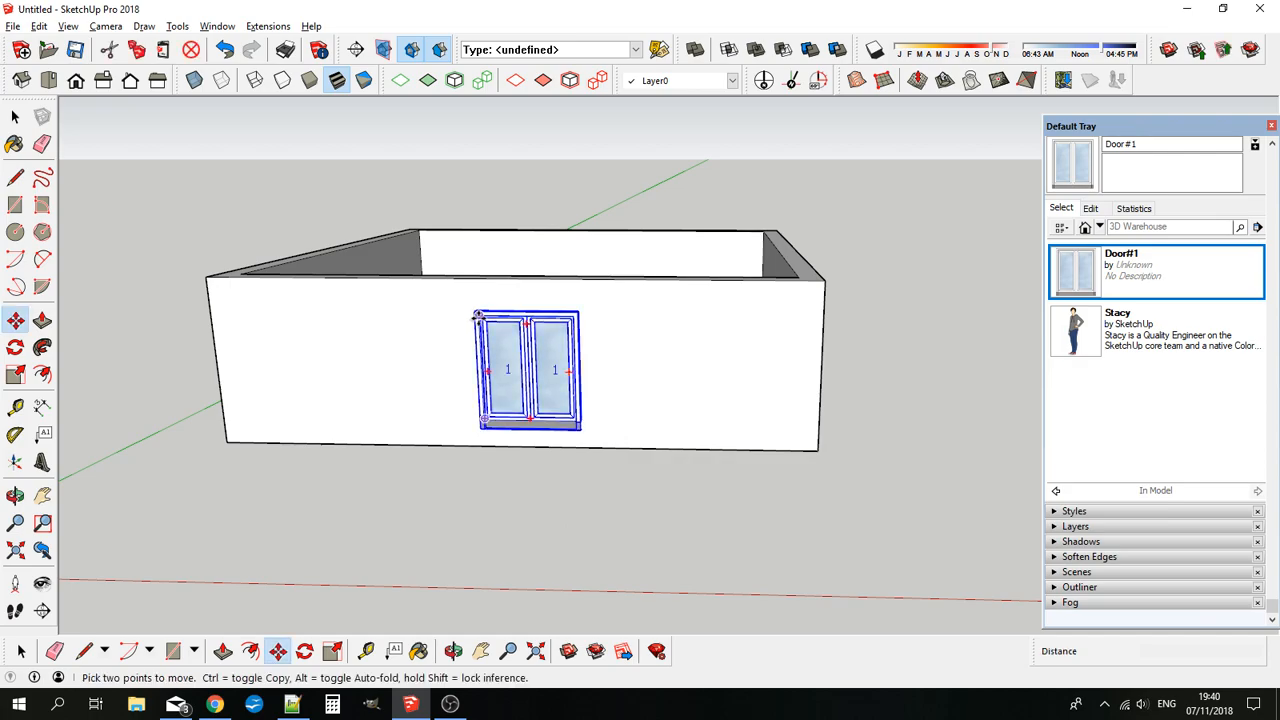
# Try cutting an opening for the door through the single wall with the cut opening action, accepting 16.00" wall thickness and 5.00" reveal depth
pyautogui.click(15, 118)
pyautogui.moveTo(430, 330); pyautogui.dragTo(490, 345, button='middle')
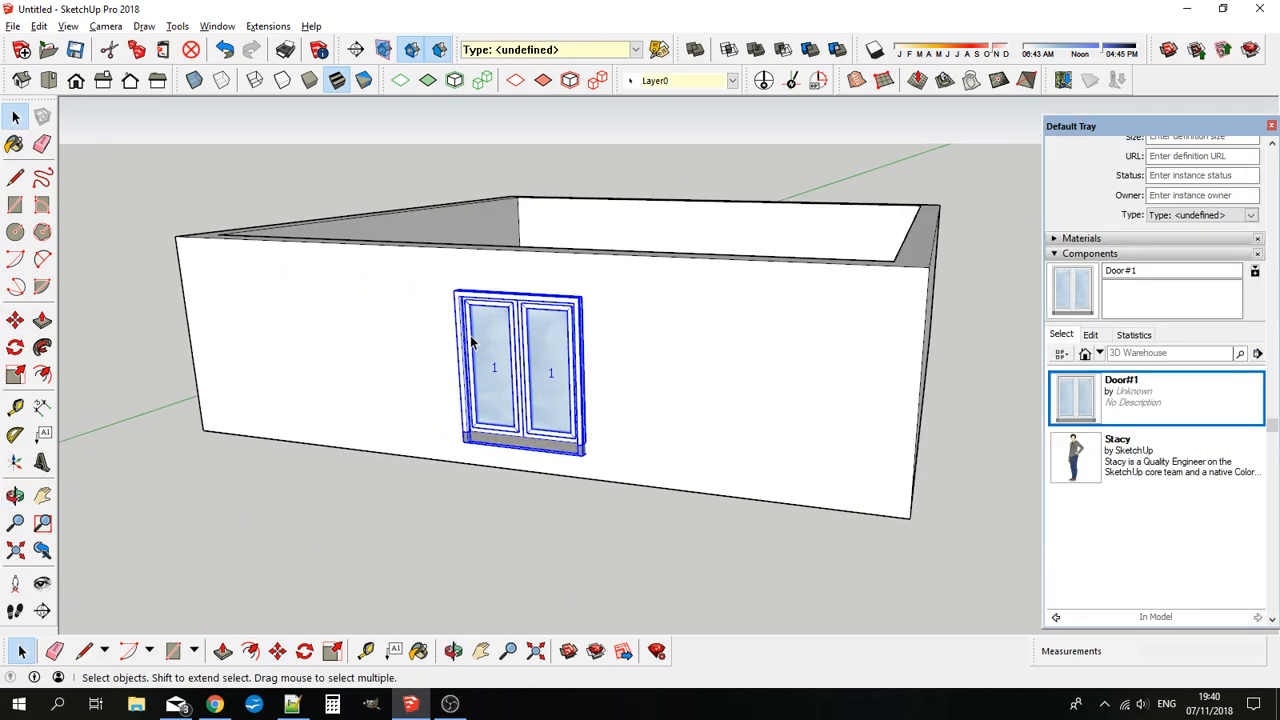
pyautogui.rightClick(498, 345)
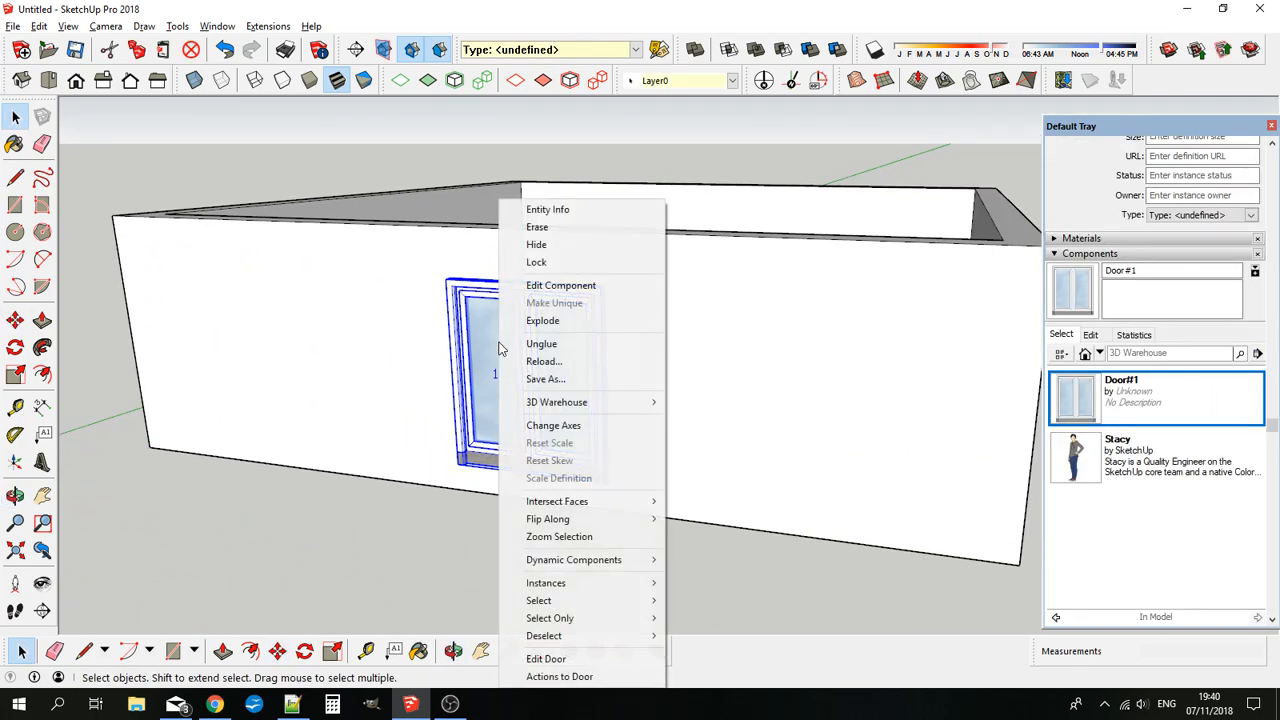
pyautogui.click(594, 679)
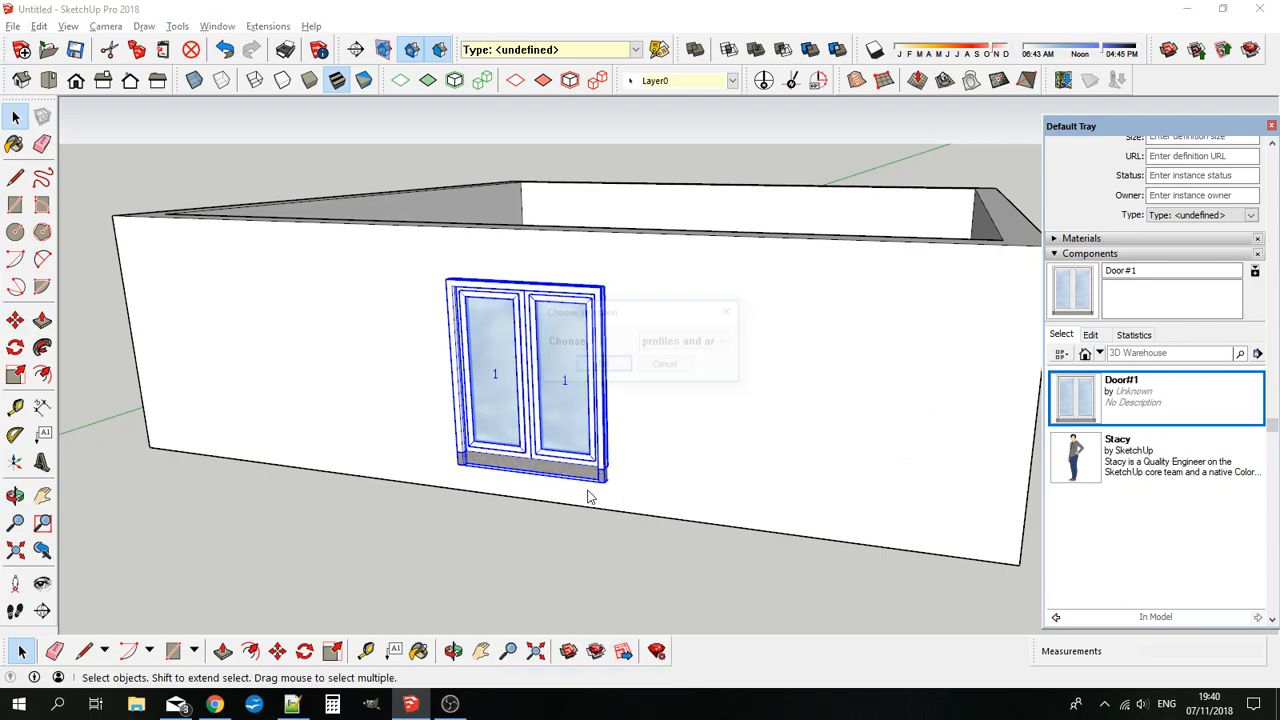
pyautogui.click(712, 342)
pyautogui.click(667, 399)
pyautogui.click(602, 366)
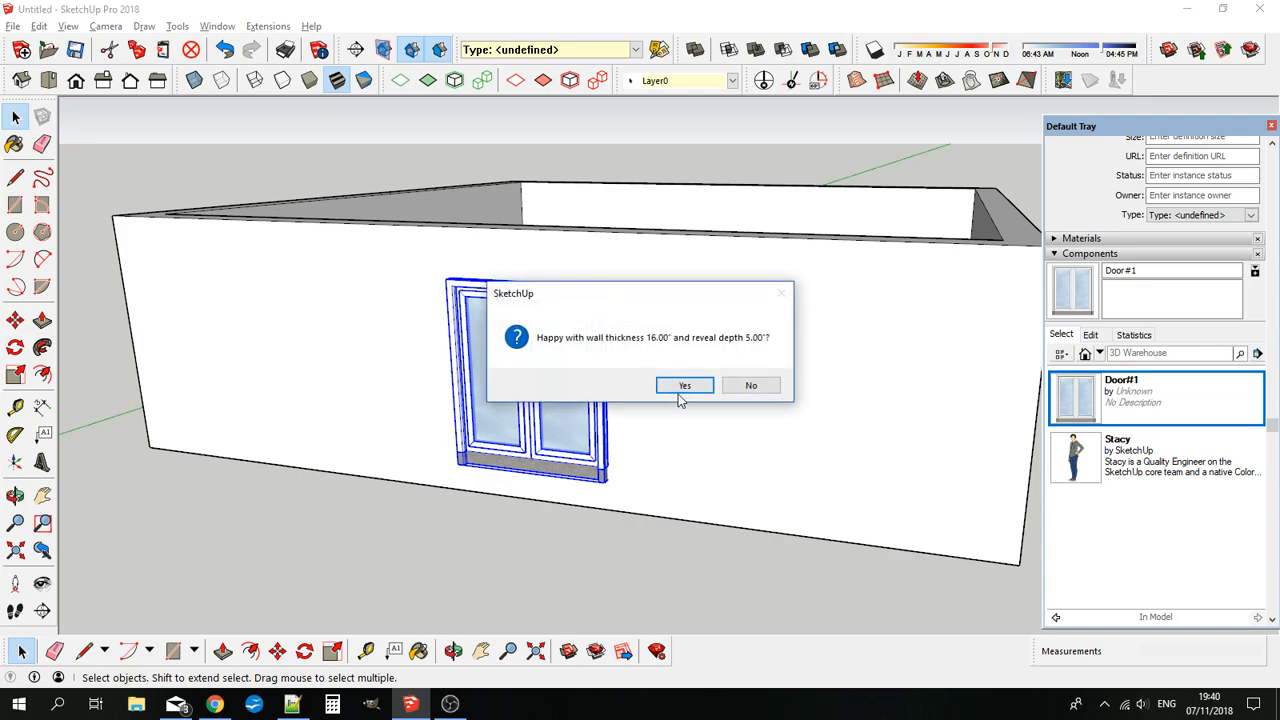
pyautogui.click(683, 389)
pyautogui.moveTo(596, 455); pyautogui.dragTo(877, 389, button='middle')
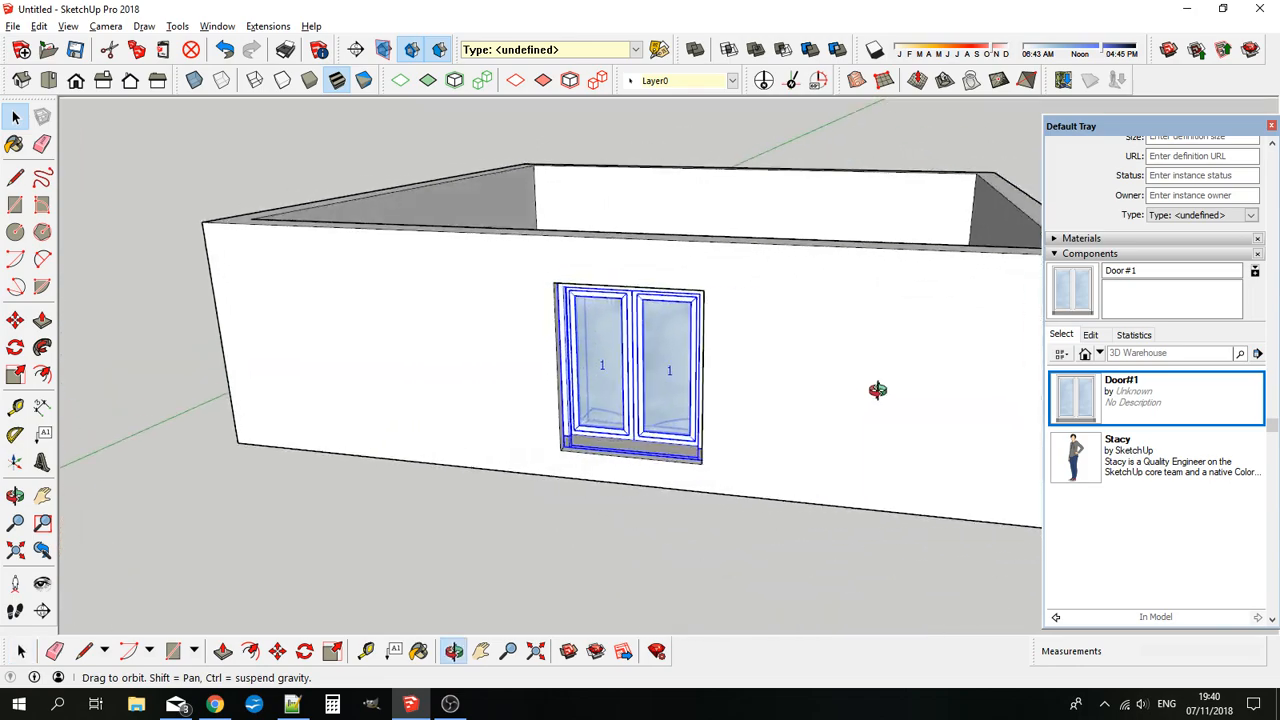
pyautogui.moveTo(751, 420); pyautogui.dragTo(694, 403, button='middle')
pyautogui.press('space')
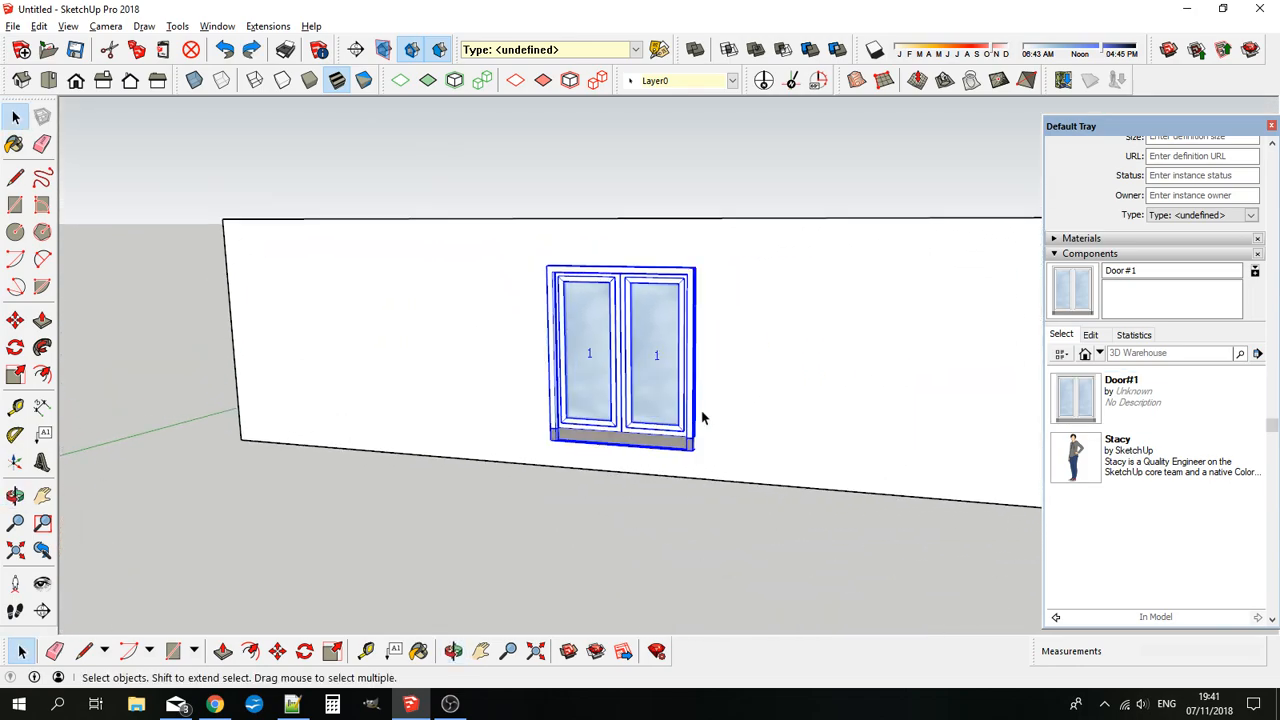
# Move the door component straight down so it straddles the lower edge of the wall
pyautogui.click(15, 320)
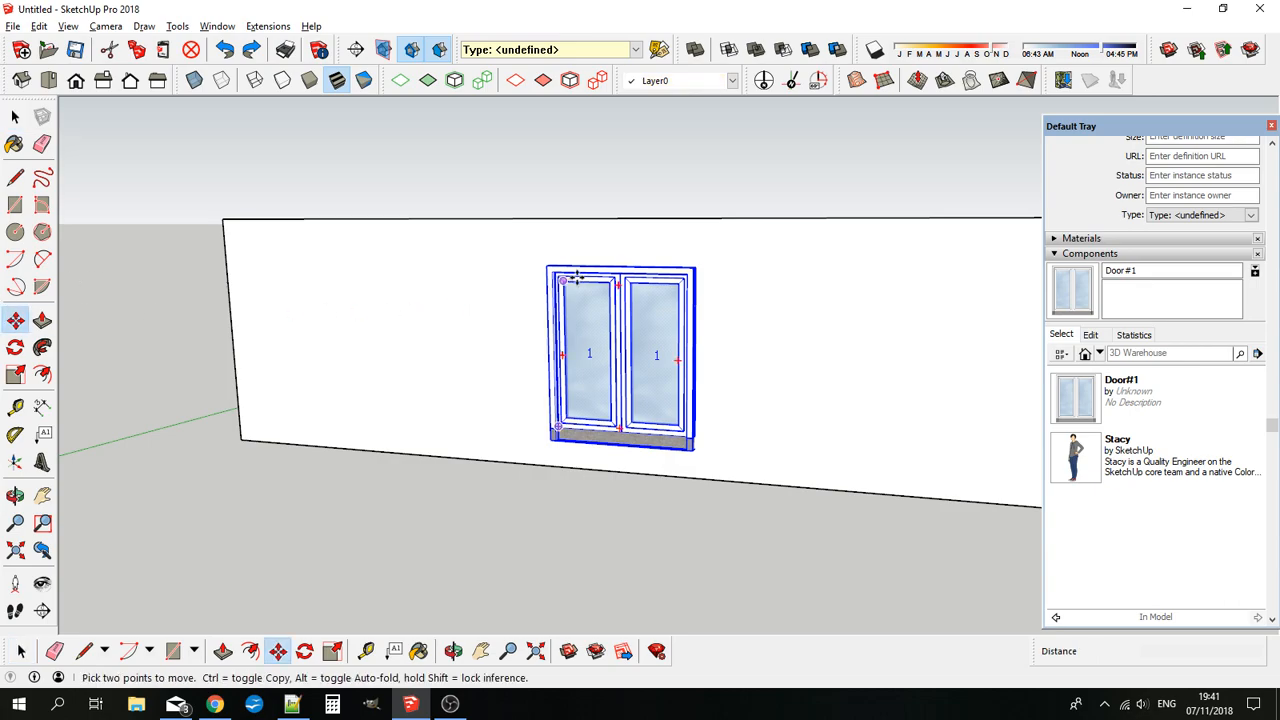
pyautogui.click(567, 282)
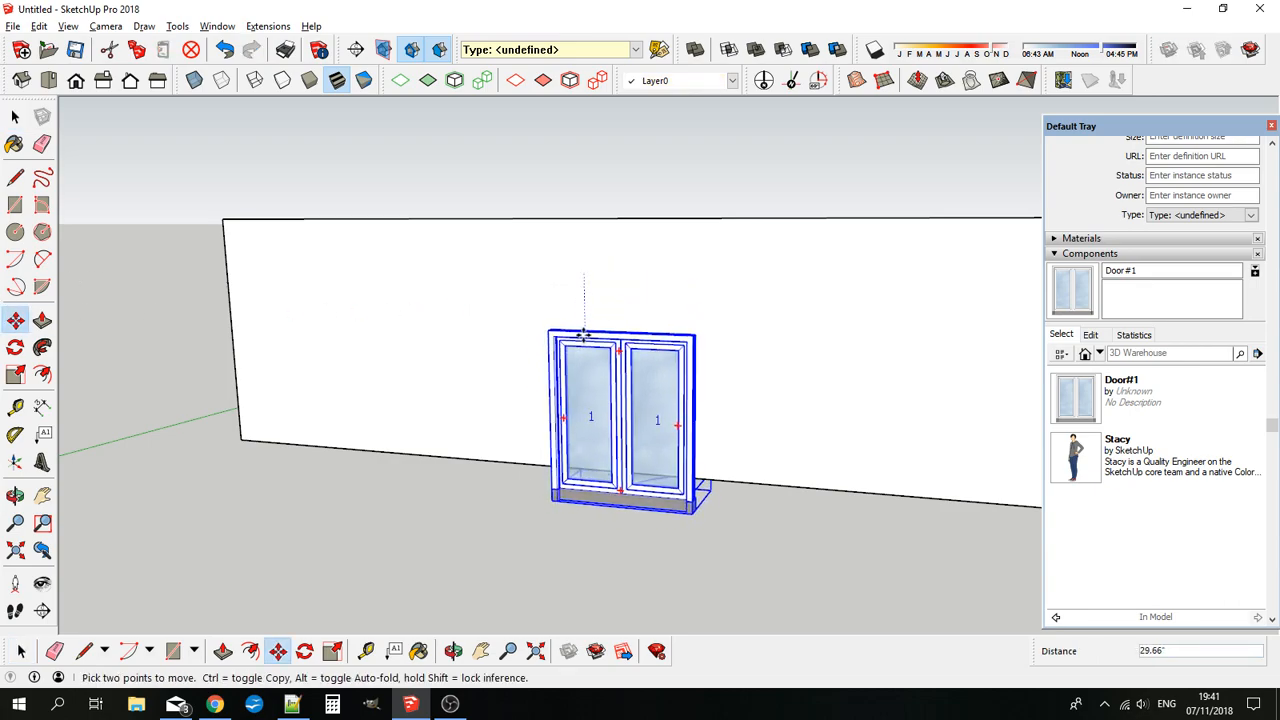
pyautogui.click(582, 374)
# Copy the wall group 120" straight down so the copy sits directly beneath the original
pyautogui.moveTo(582, 374); pyautogui.dragTo(603, 277, button='middle')
pyautogui.press('space')
pyautogui.click(690, 286)
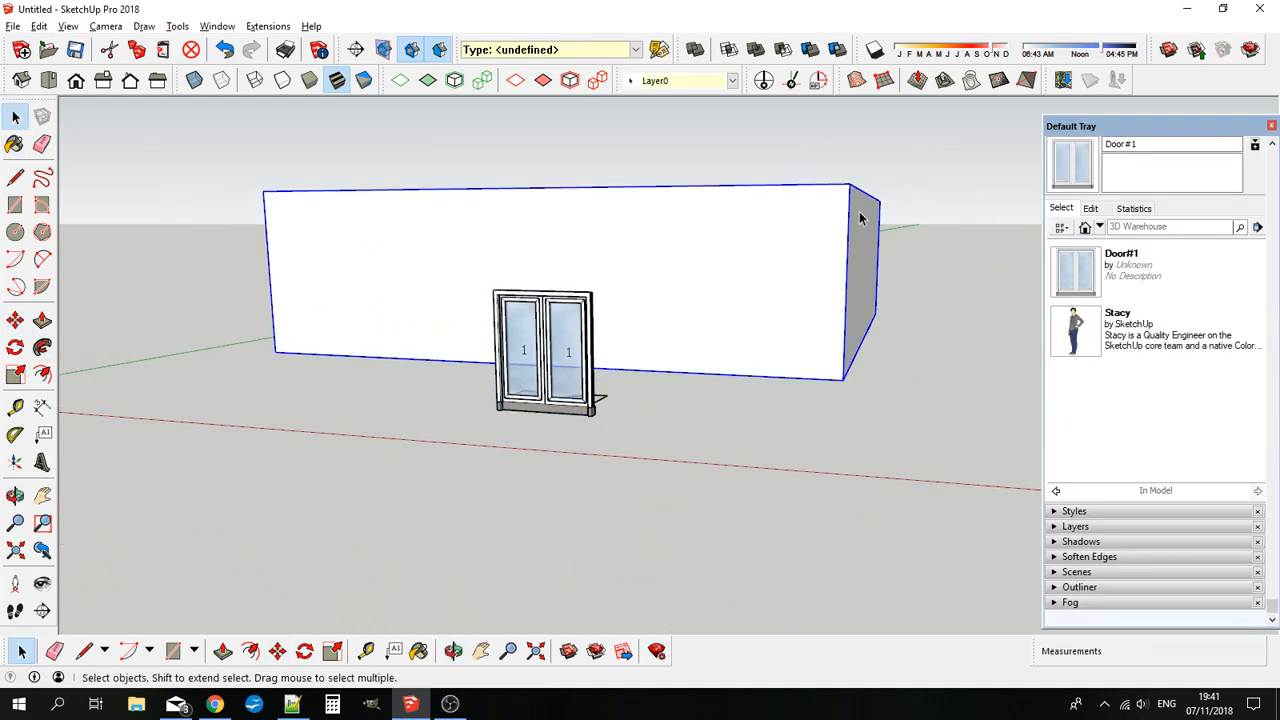
pyautogui.click(15, 319)
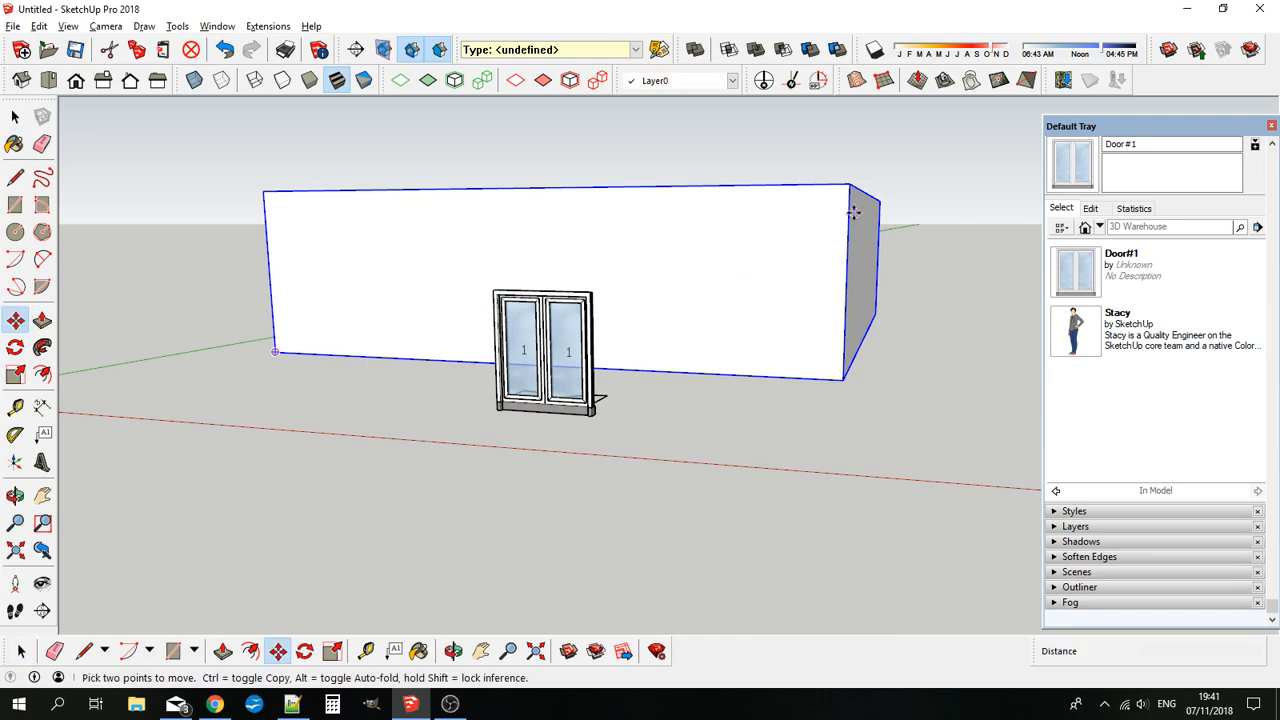
pyautogui.click(850, 187)
pyautogui.press('ctrl')
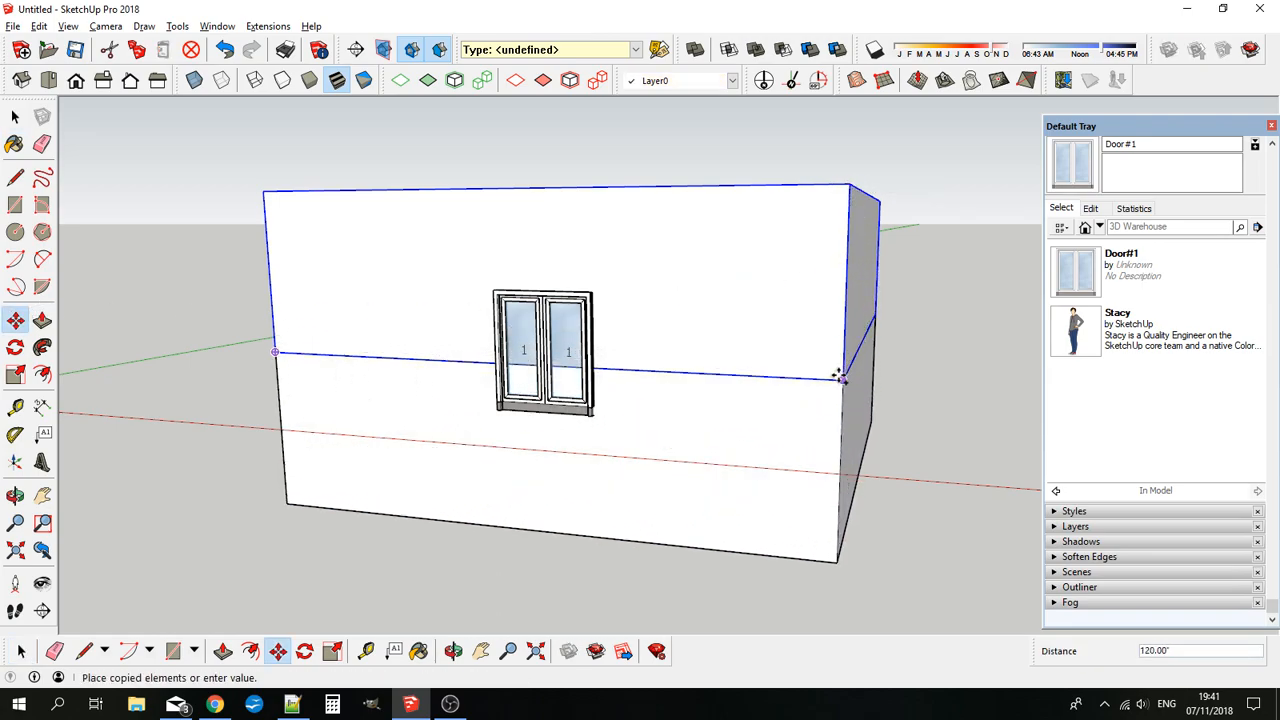
pyautogui.click(842, 378)
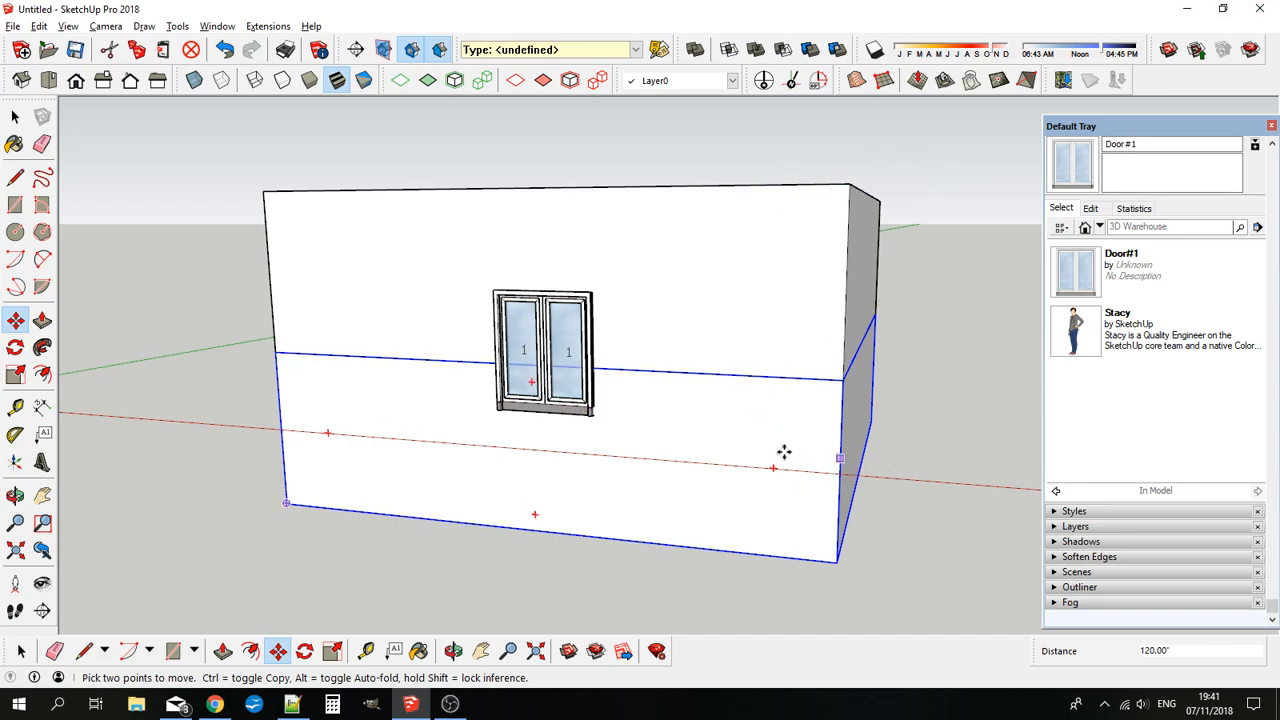
# Apply the cut opening action to the door across the stacked walls, accepting 16.00" wall thickness and 5.00" reveal depth
pyautogui.click(15, 117)
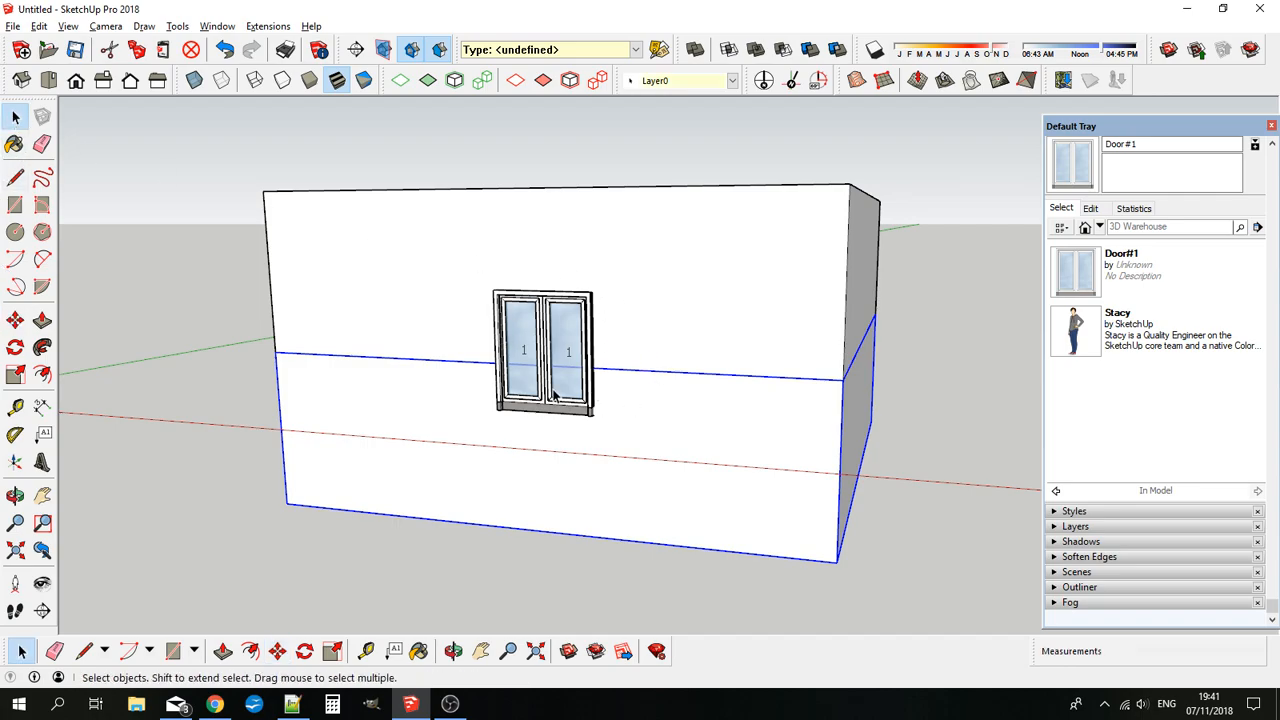
pyautogui.rightClick(566, 332)
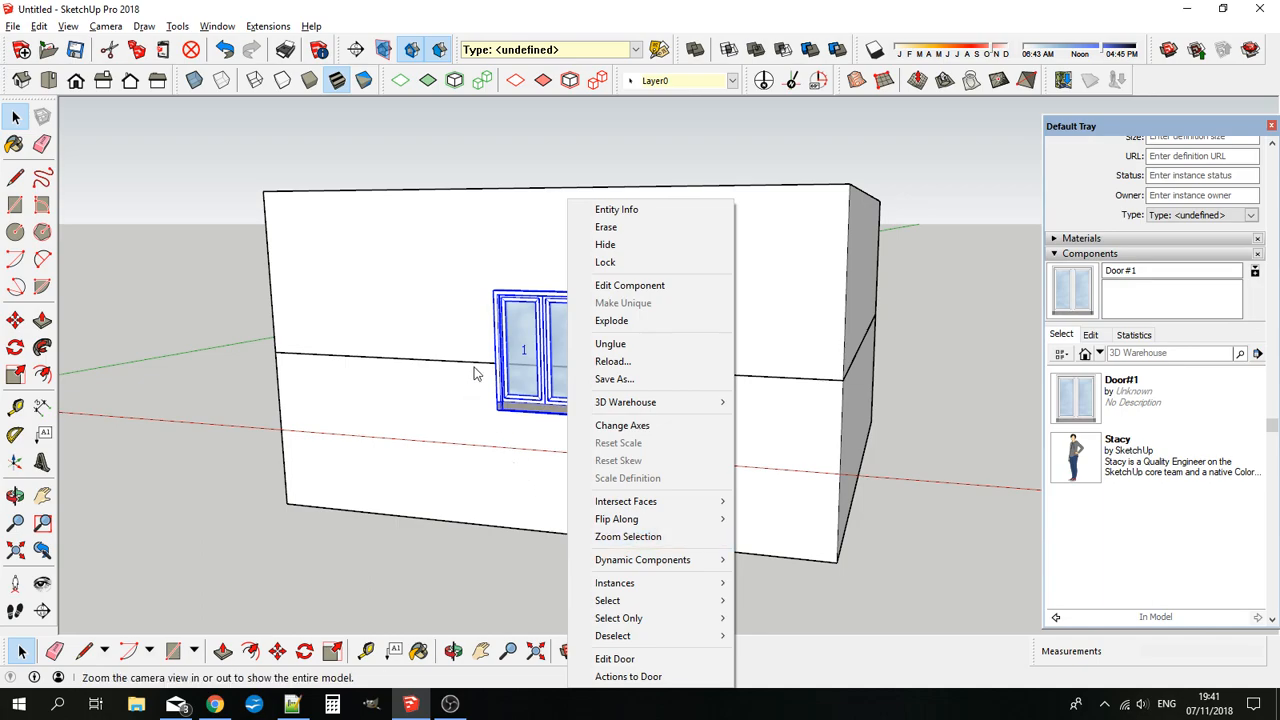
pyautogui.click(630, 677)
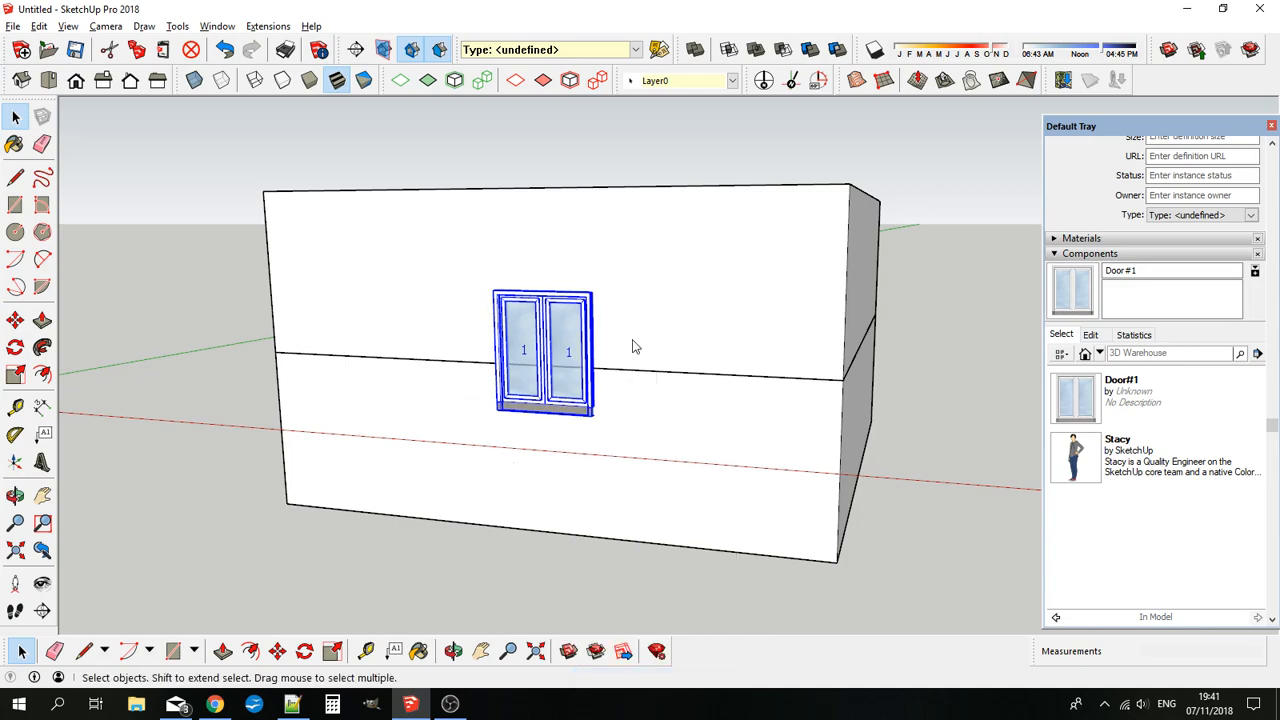
pyautogui.click(682, 342)
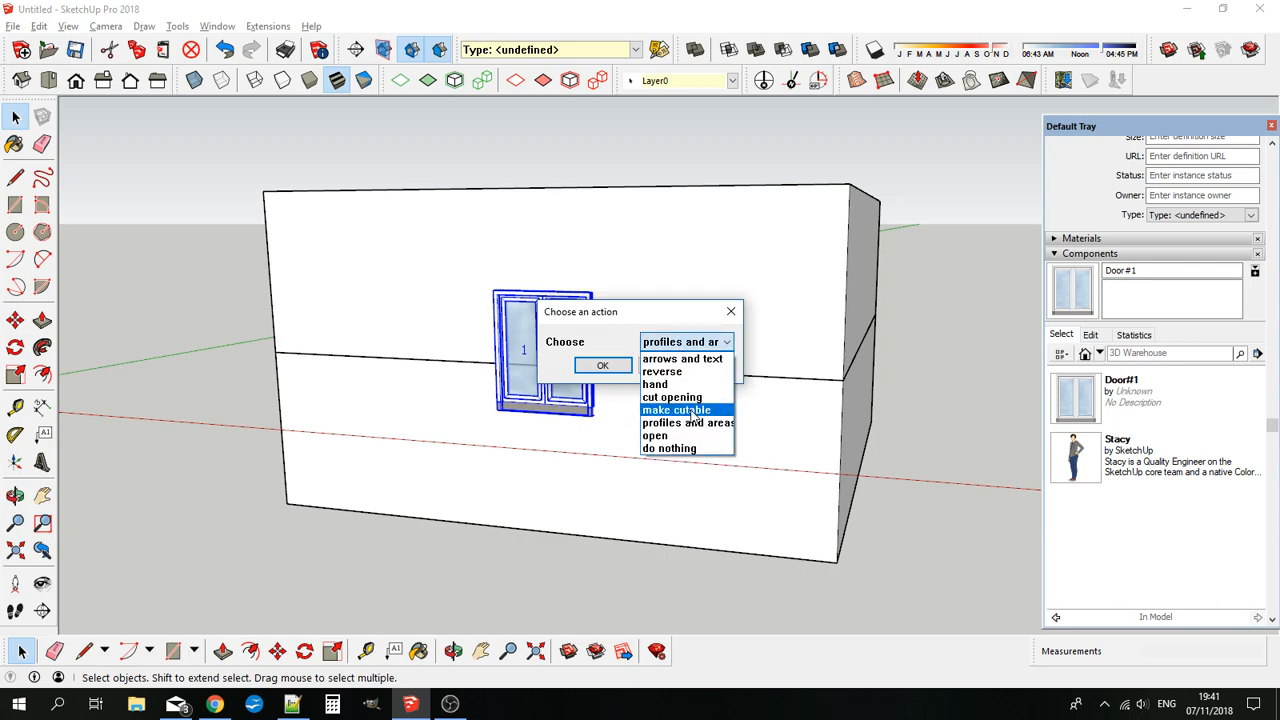
pyautogui.click(672, 397)
pyautogui.click(603, 366)
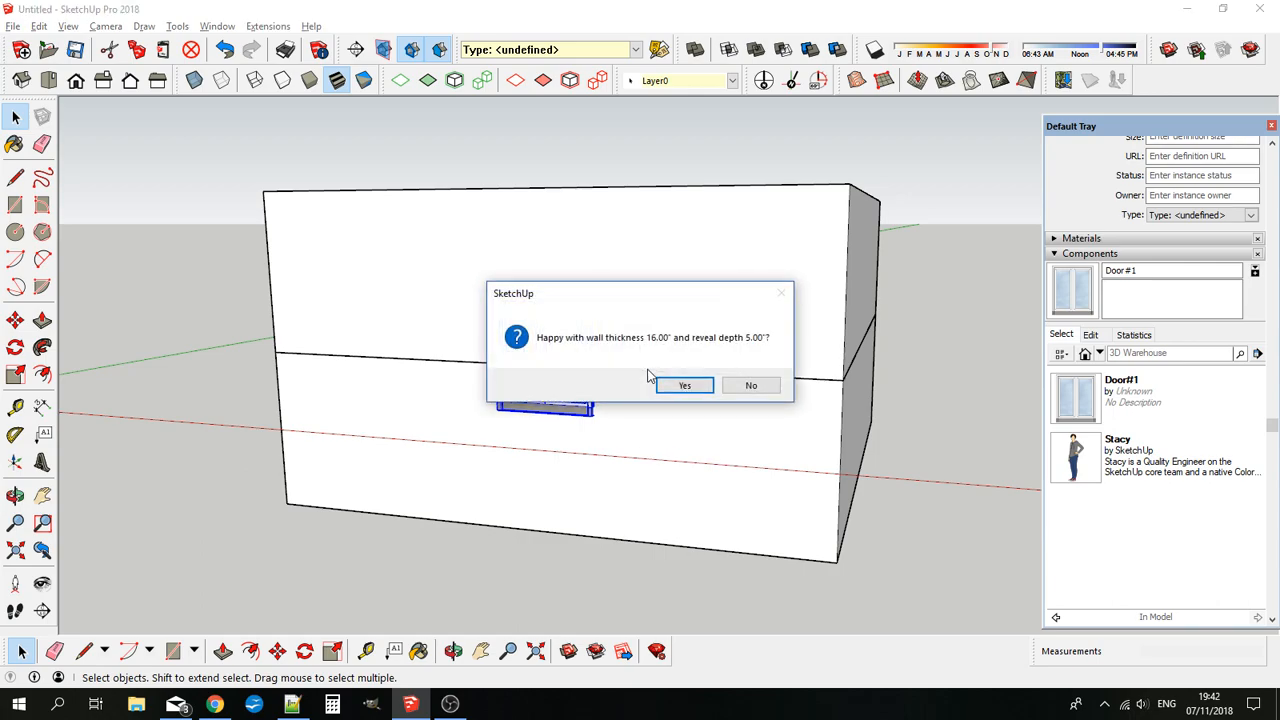
pyautogui.click(684, 387)
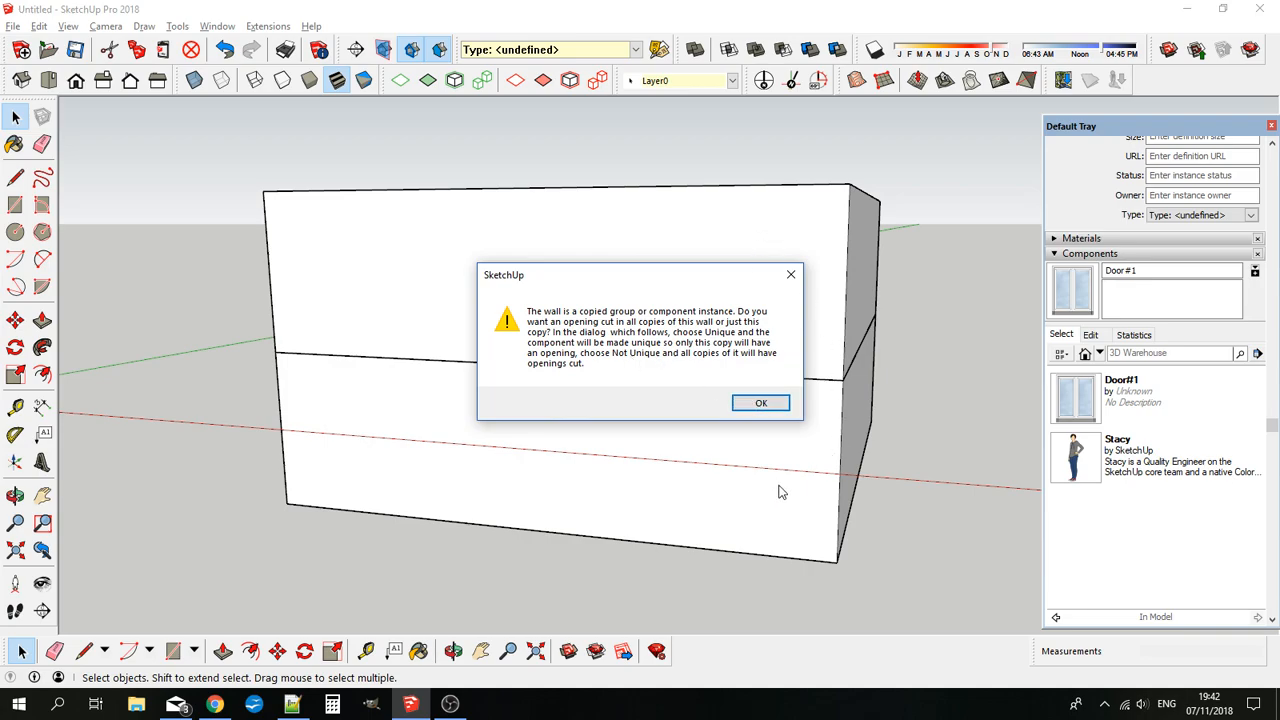
pyautogui.click(757, 404)
pyautogui.click(606, 365)
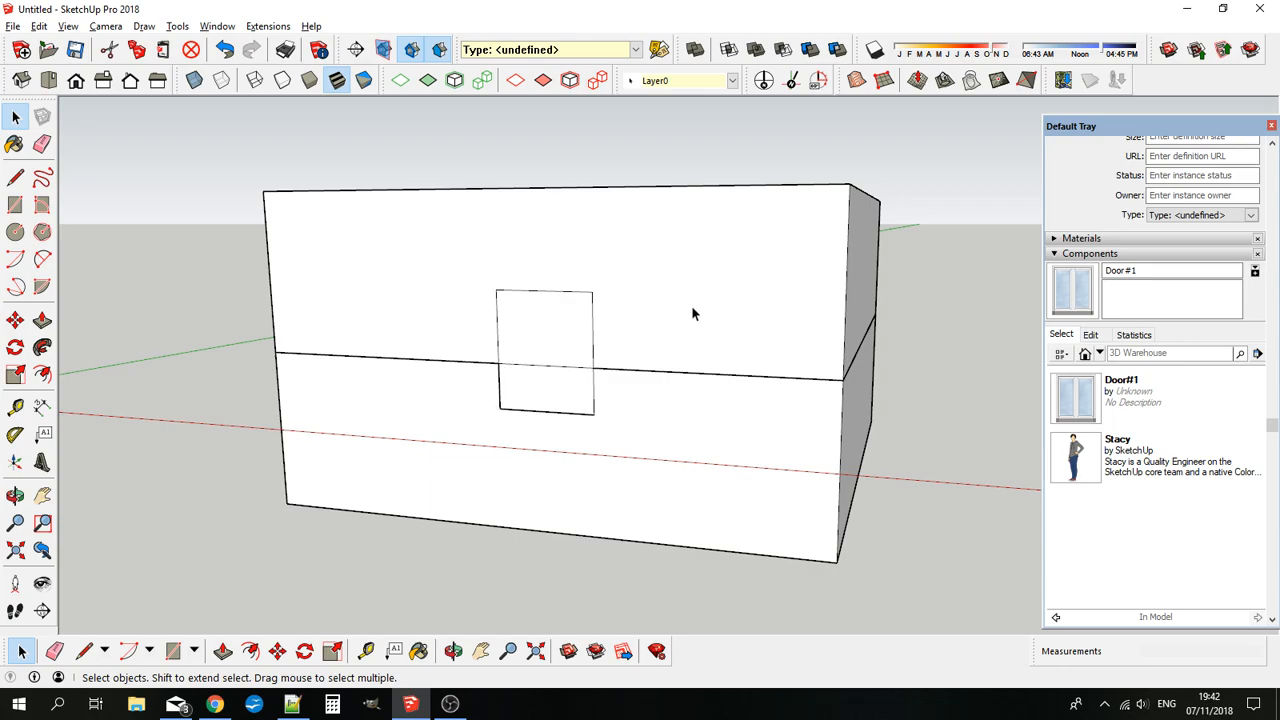
# Inside the upper wall group, cut out the opening geometry that extends below the wall
pyautogui.press('Delete')
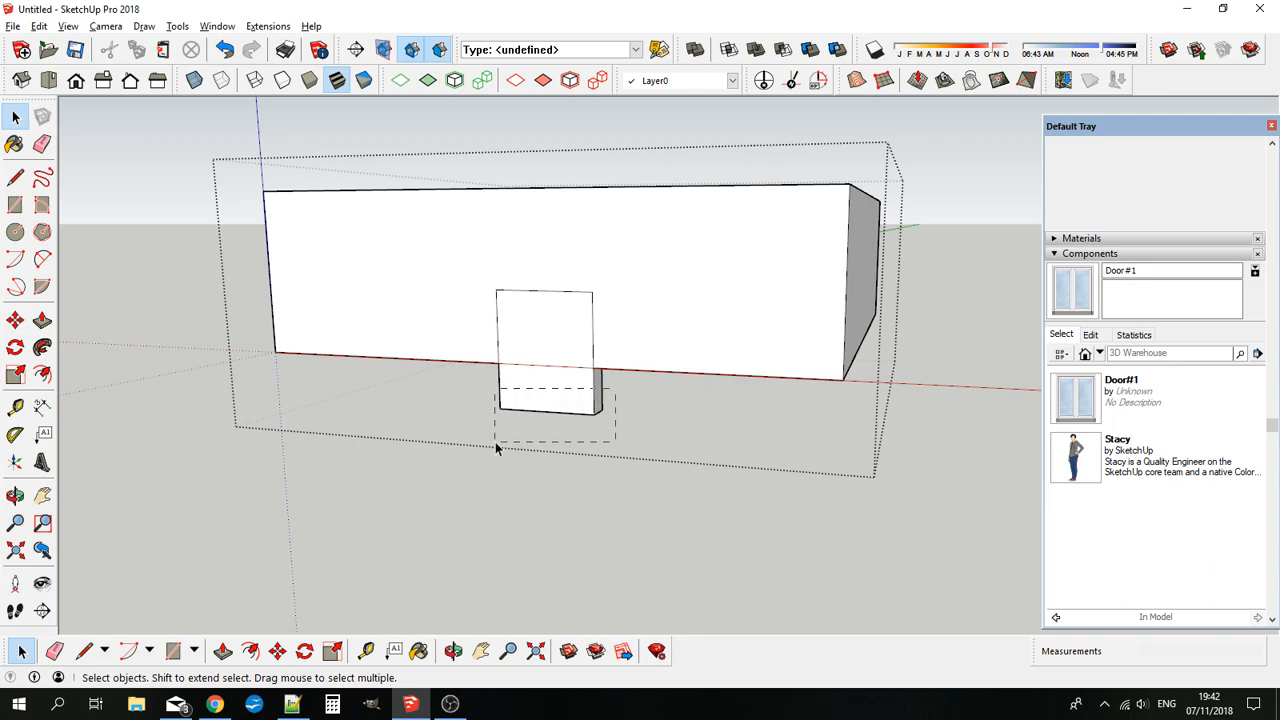
pyautogui.moveTo(495, 442); pyautogui.dragTo(496, 442)
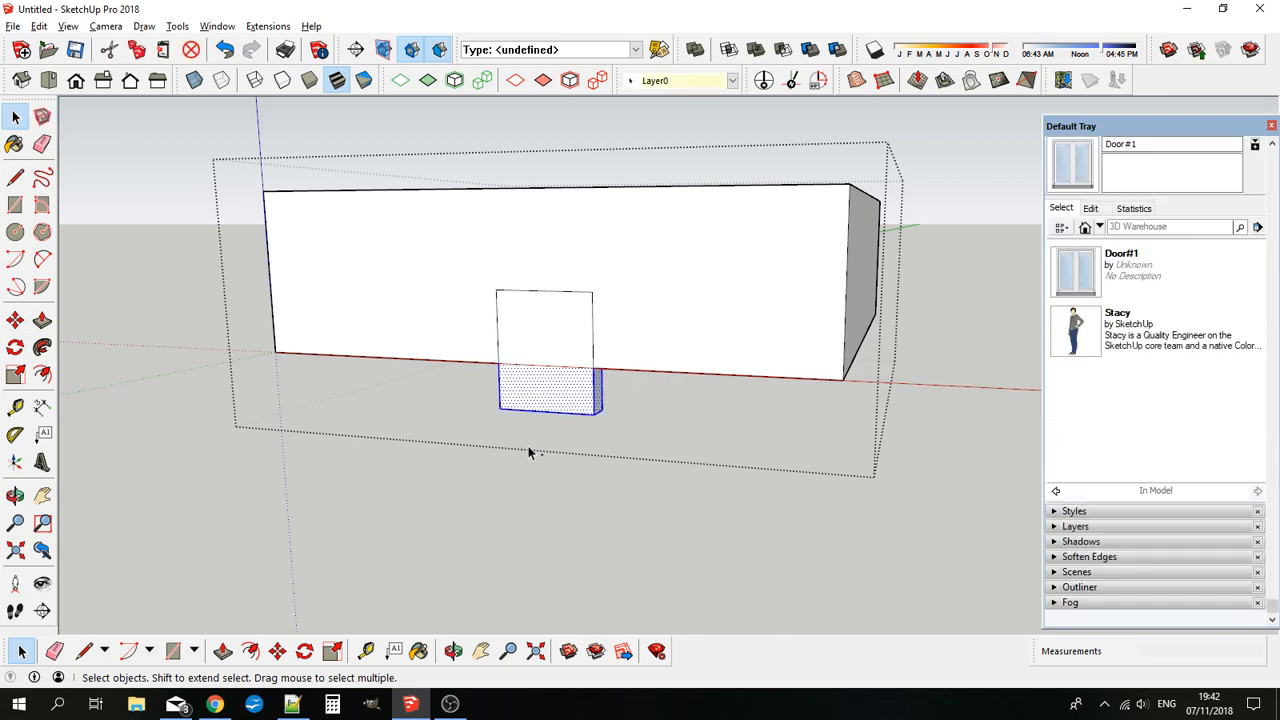
pyautogui.press('Delete')
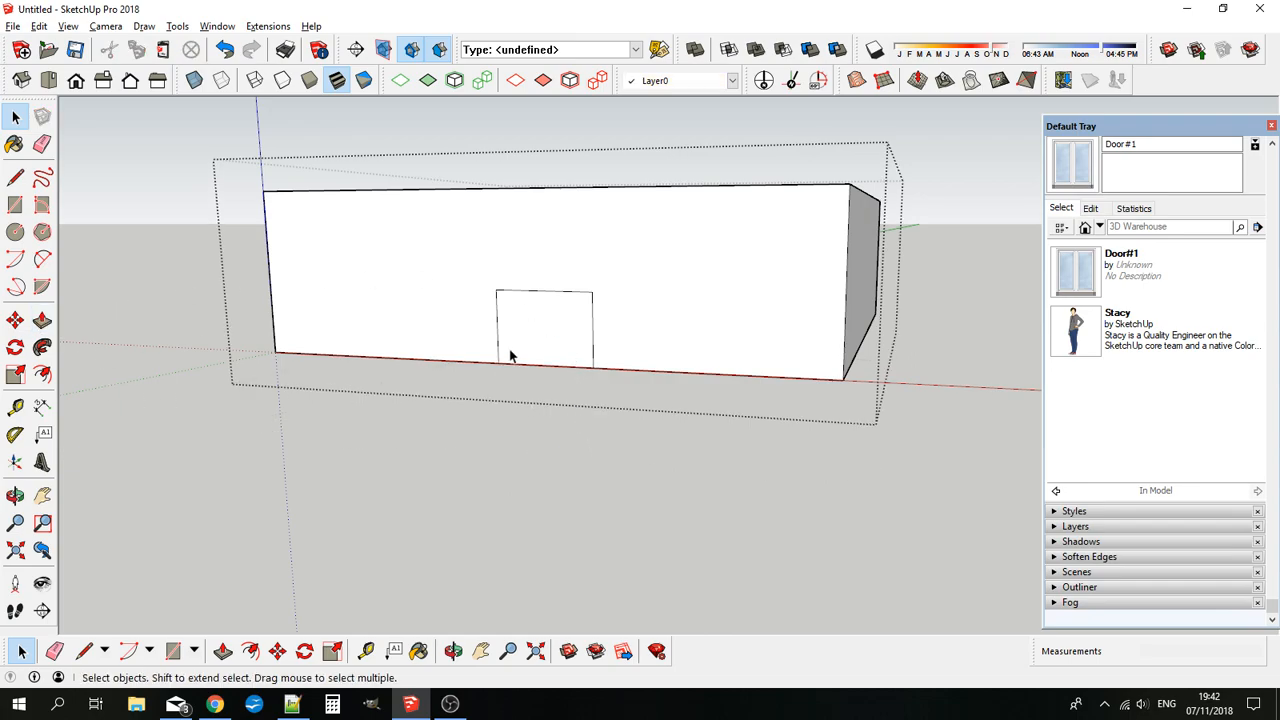
# Push the door-opening face 16" through the upper wall and leave the group
pyautogui.click(41, 320)
pyautogui.click(537, 334)
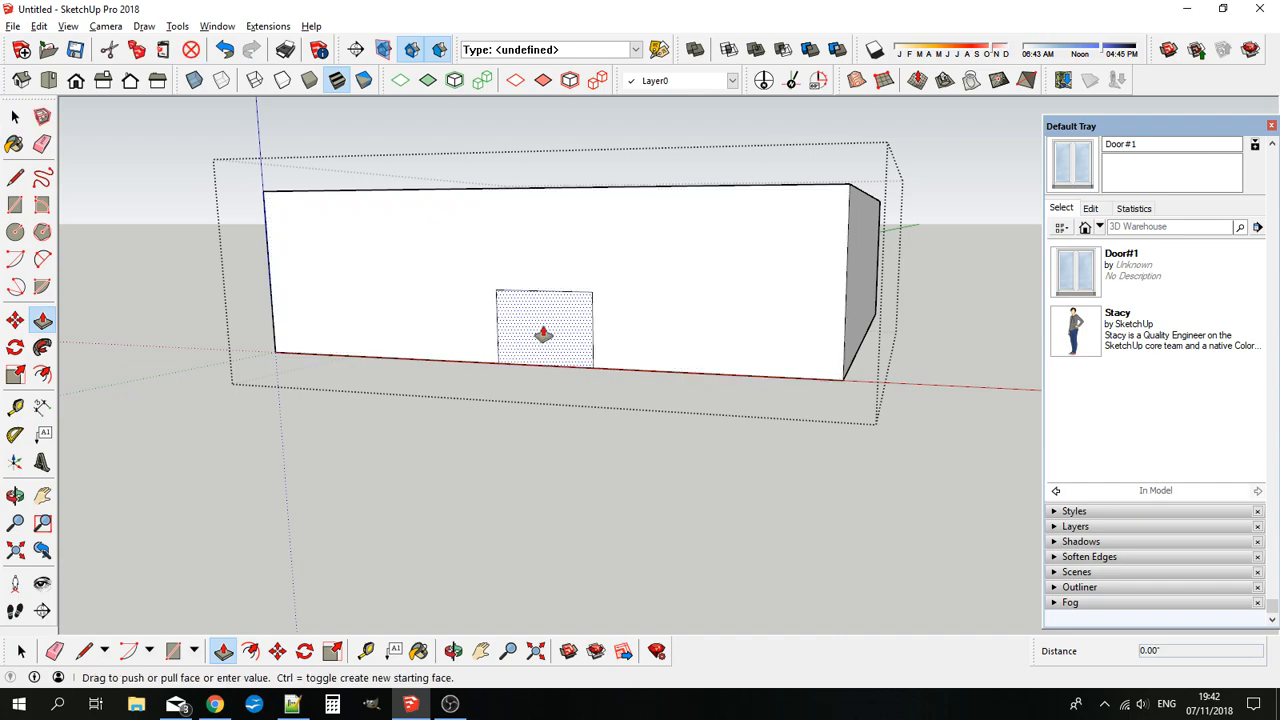
pyautogui.click(532, 357)
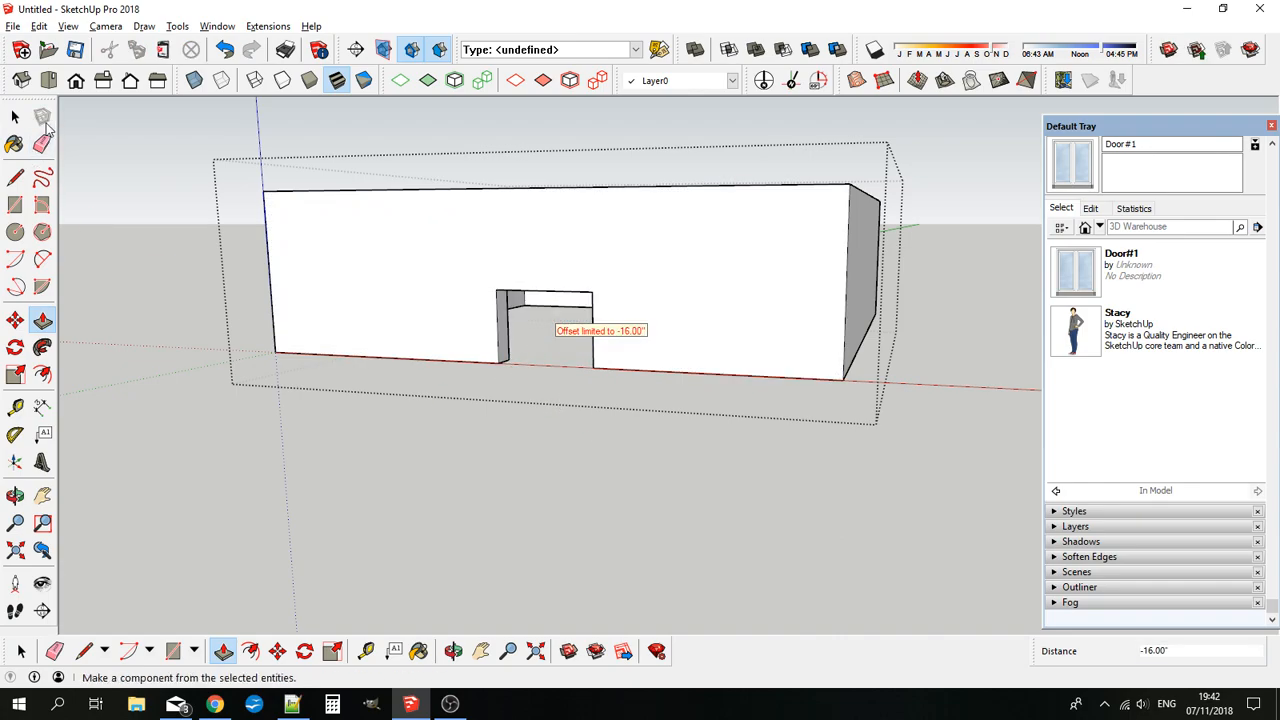
pyautogui.click(13, 118)
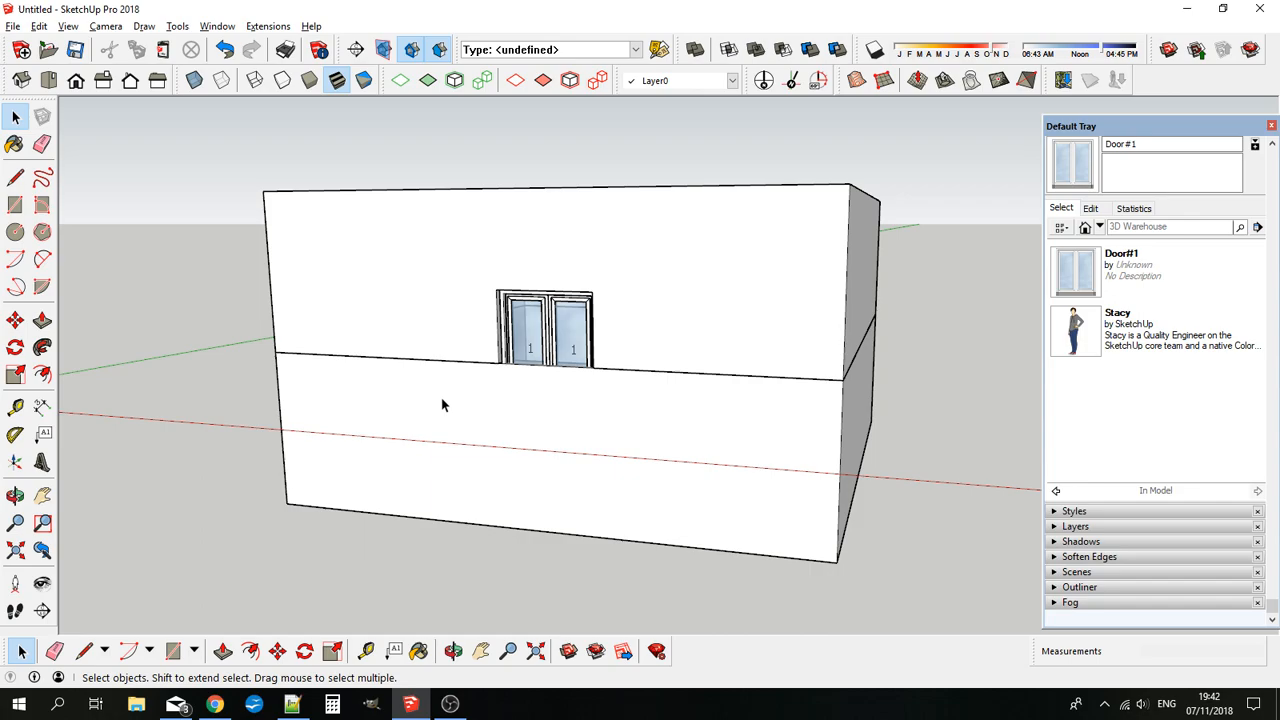
# Open the lower wall group and paste the cut opening geometry in place
pyautogui.doubleClick(563, 409)
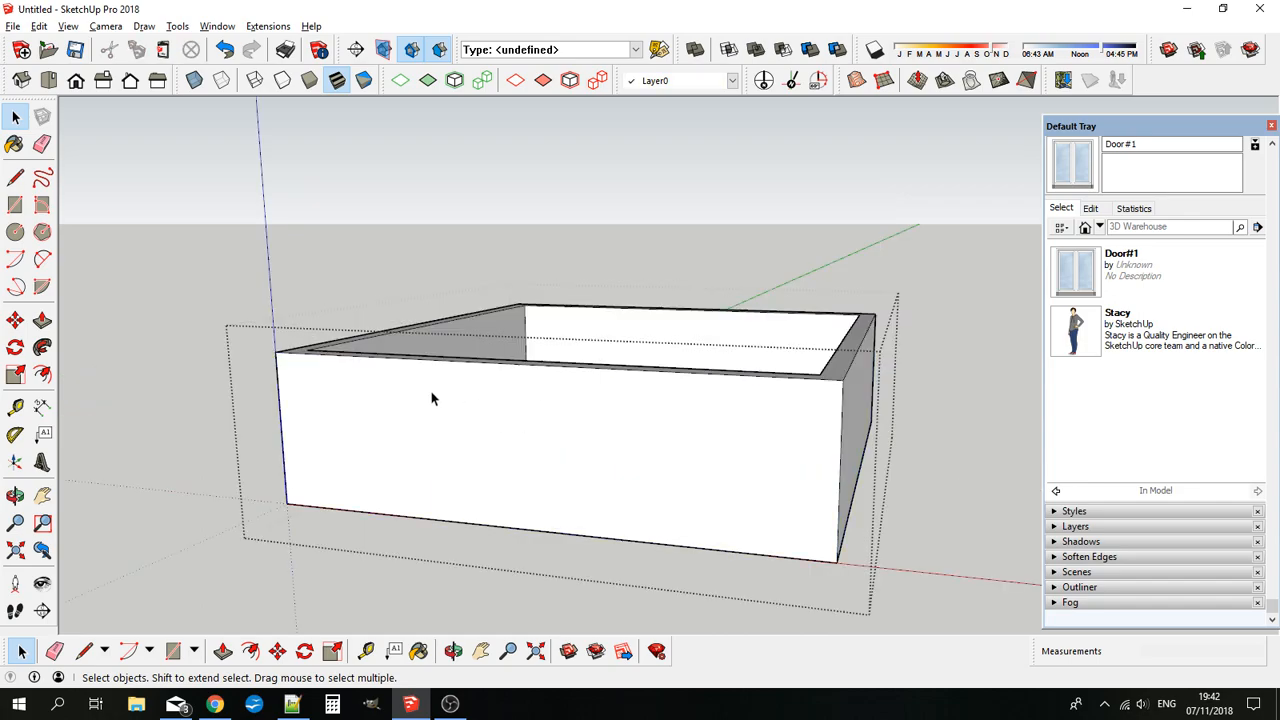
pyautogui.click(39, 27)
pyautogui.click(92, 139)
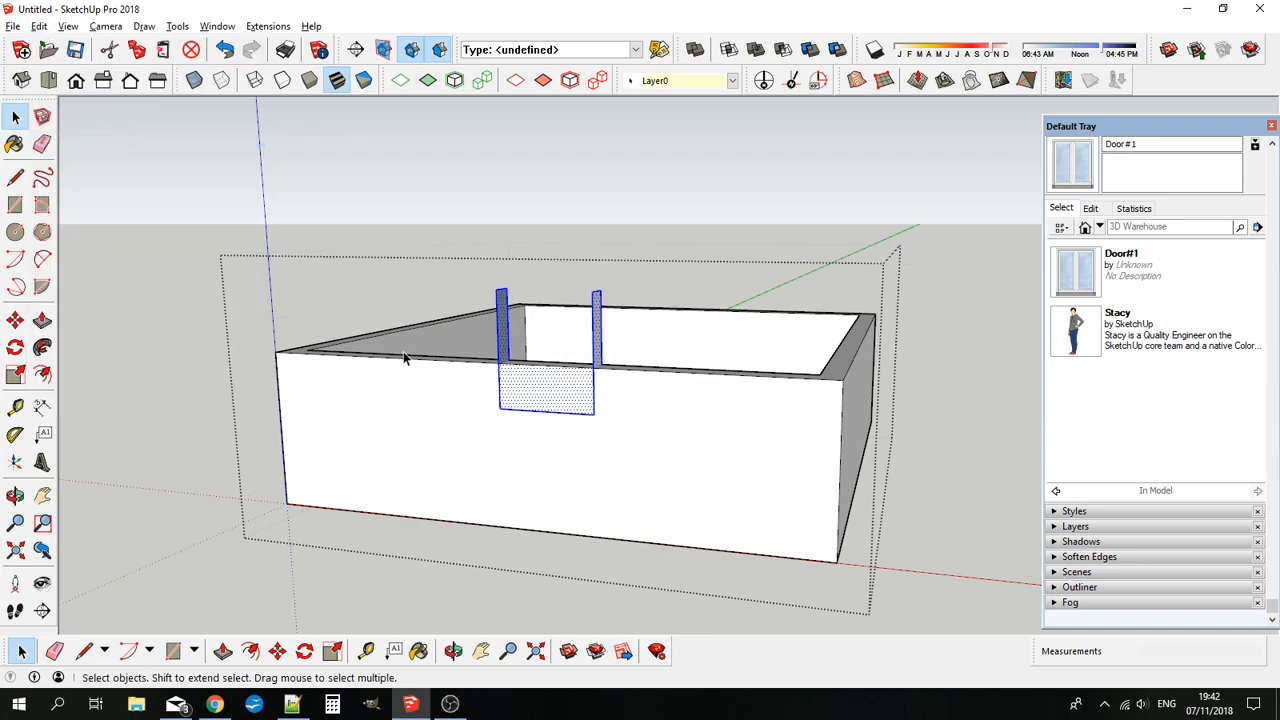
# Select the pasted opening geometry with the adjoining front wall faces and intersect the faces with the selection
pyautogui.moveTo(394, 389); pyautogui.dragTo(615, 449, button='middle')
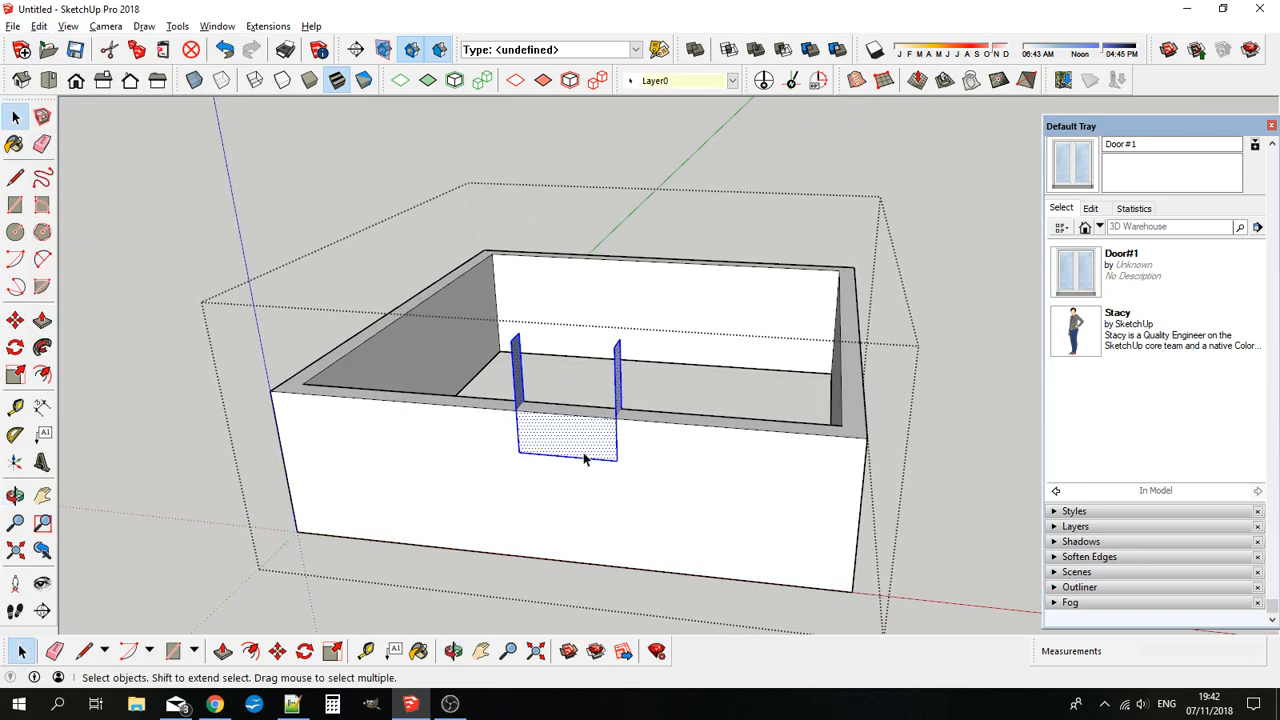
pyautogui.moveTo(645, 385); pyautogui.dragTo(500, 476)
pyautogui.rightClick(570, 450)
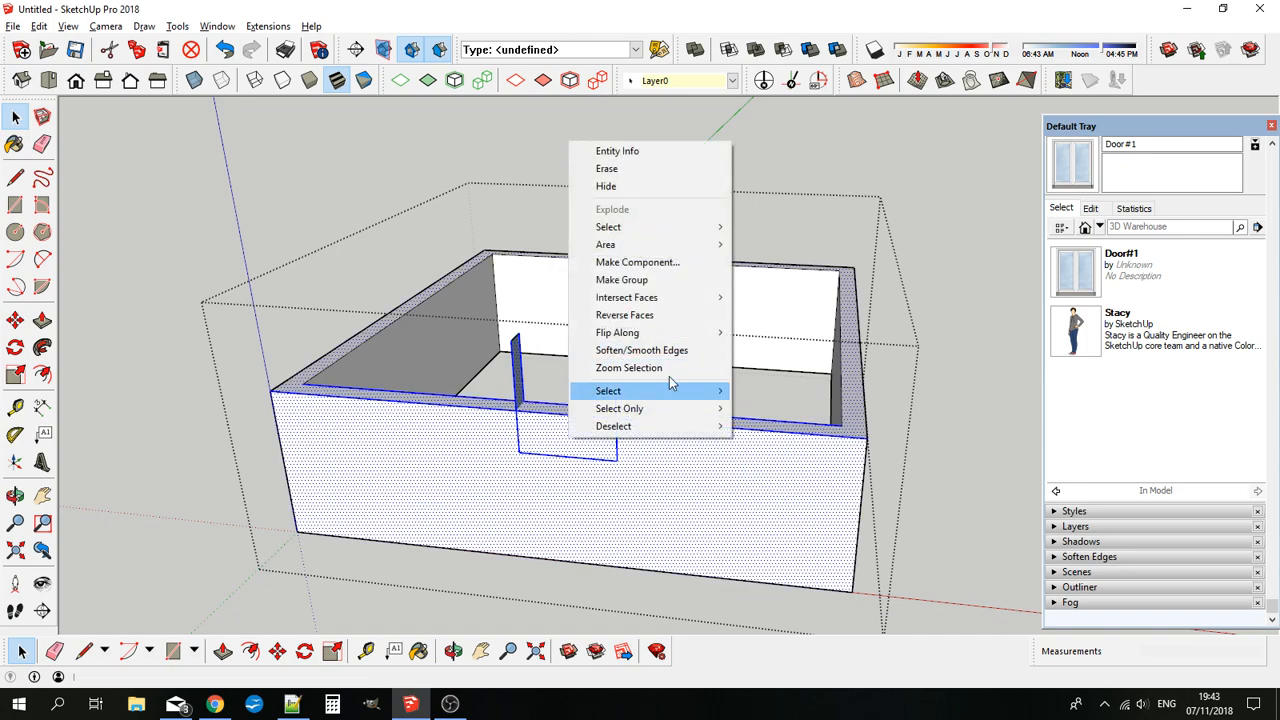
pyautogui.moveTo(643, 300)
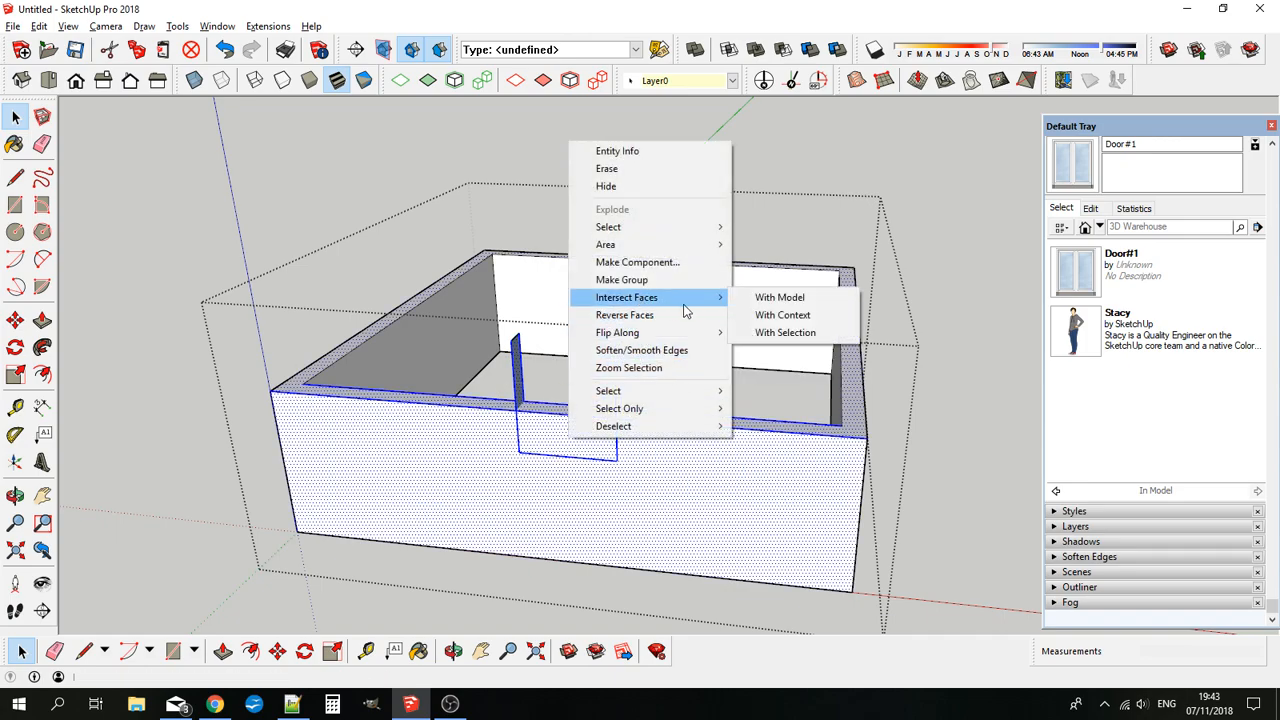
pyautogui.click(770, 332)
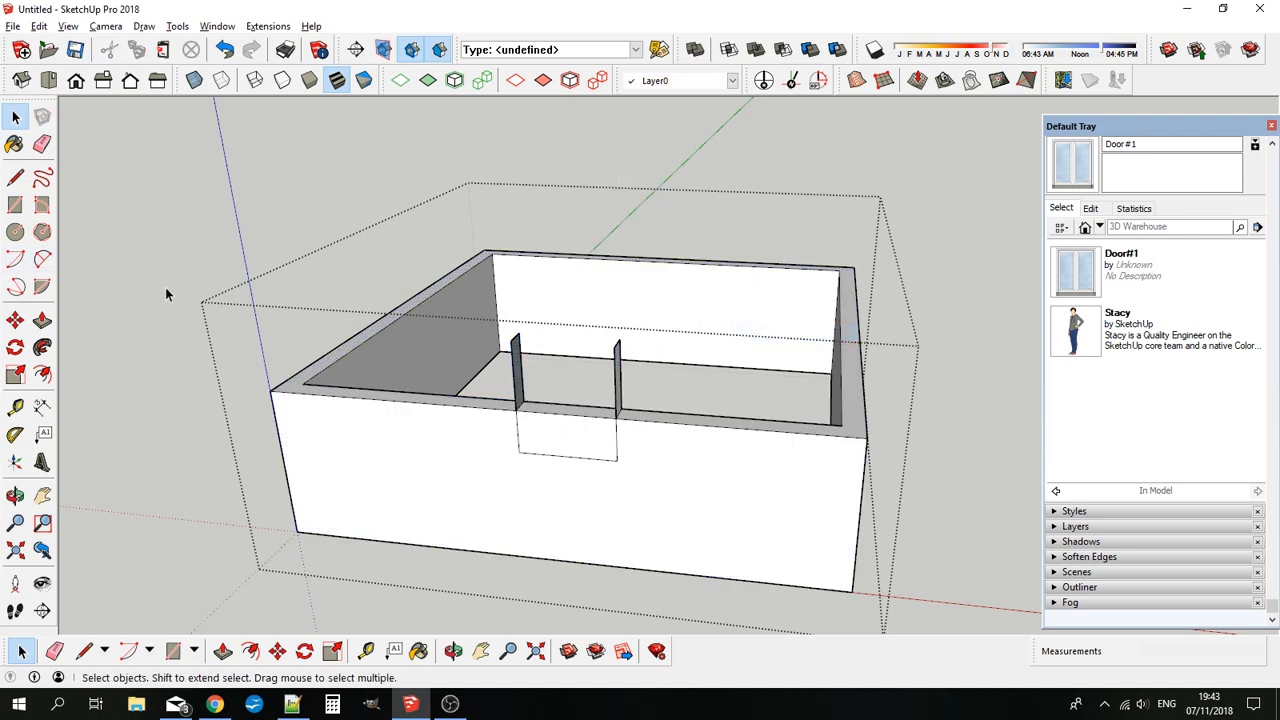
# Erase the wall surface spanning the lower opening and the leftover side pieces rising above the wall top
pyautogui.click(42, 144)
pyautogui.click(577, 407)
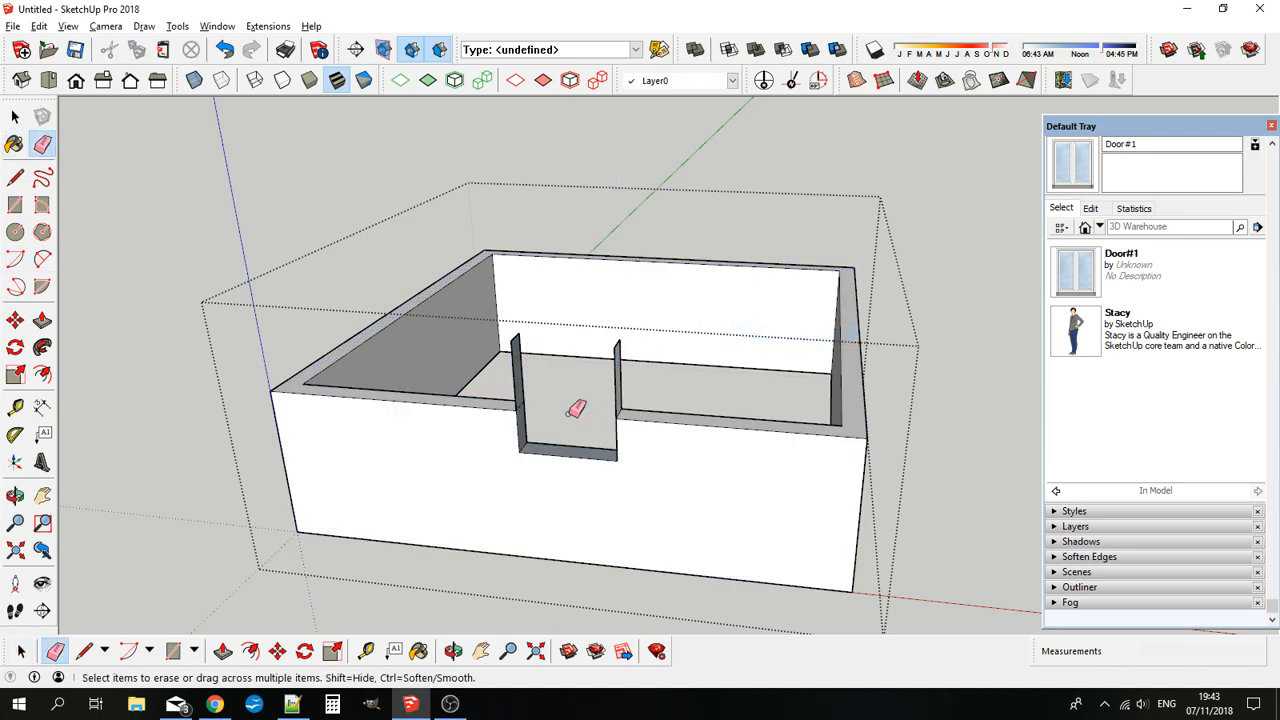
pyautogui.click(512, 362)
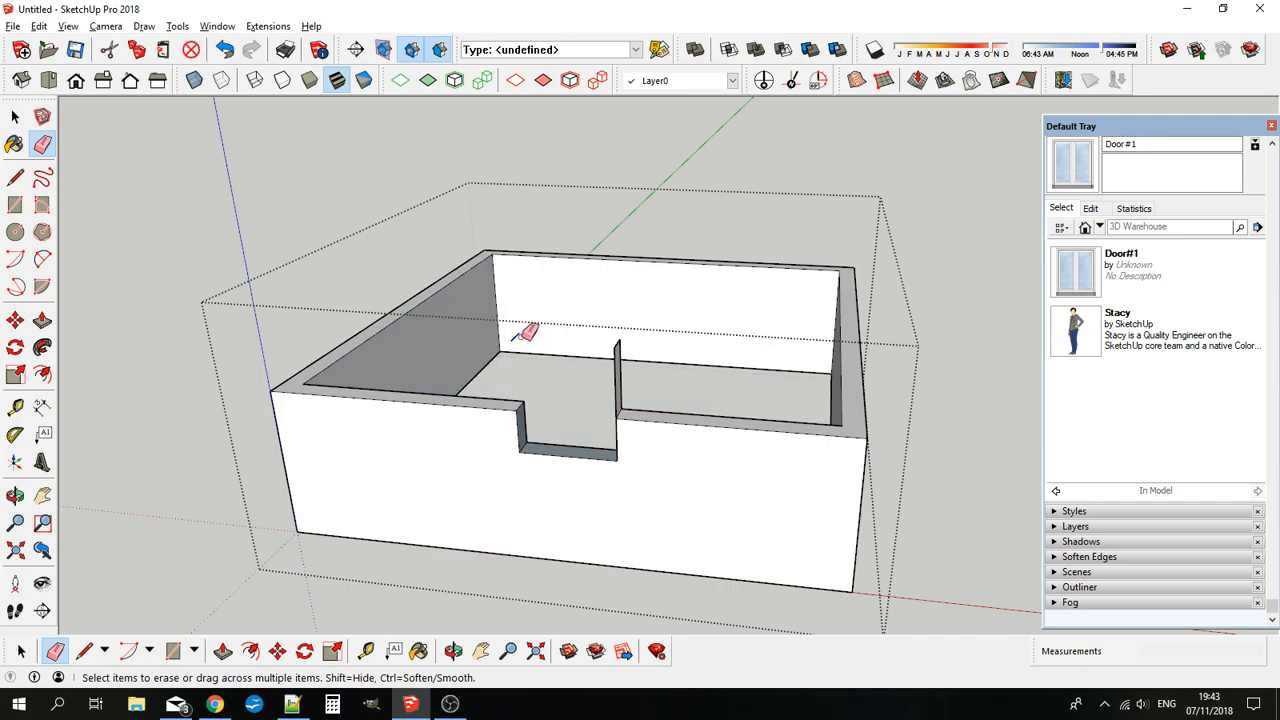
pyautogui.click(614, 372)
# Orient the lower wall's faces to match its front face and leave the group
pyautogui.moveTo(618, 338); pyautogui.dragTo(643, 449, button='middle')
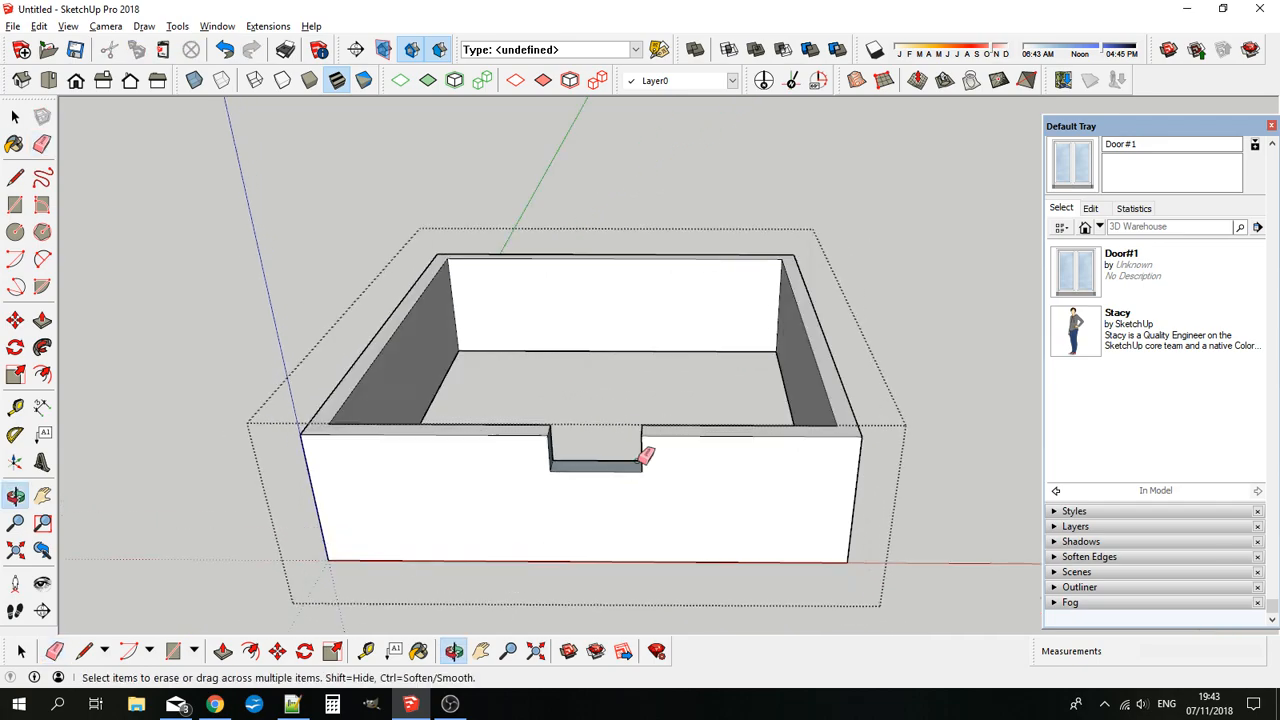
pyautogui.click(15, 117)
pyautogui.rightClick(608, 522)
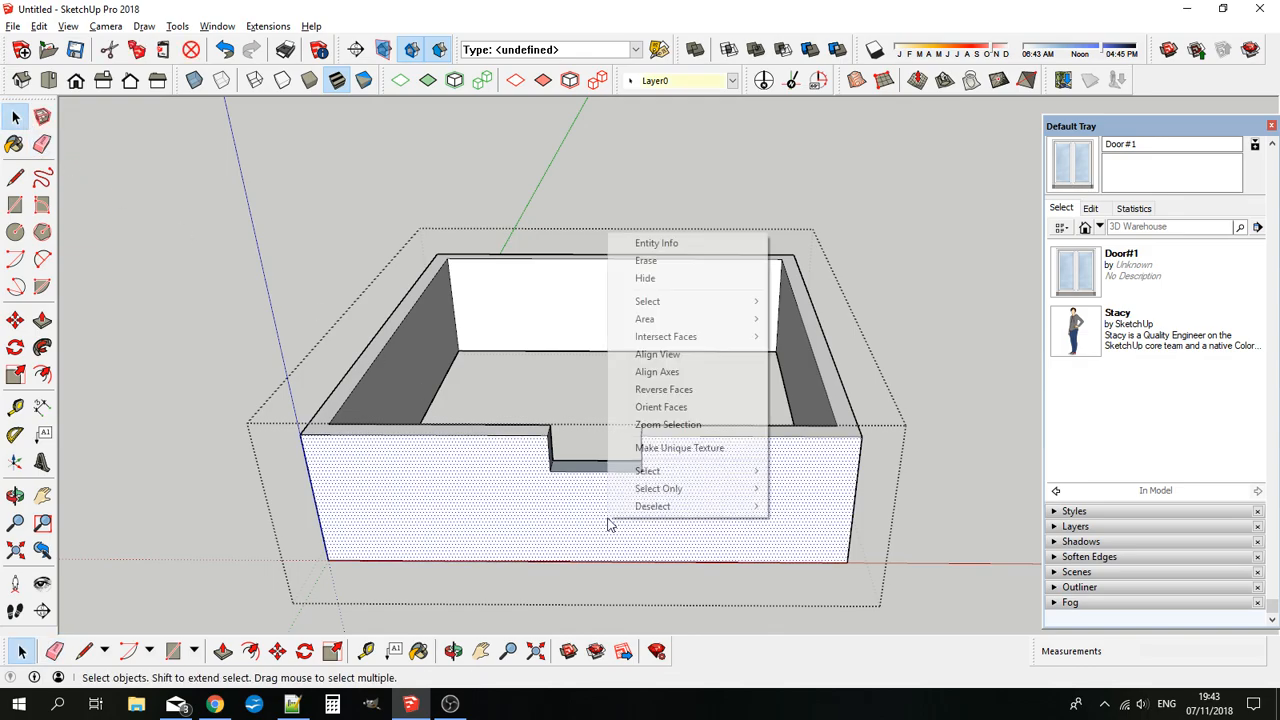
pyautogui.click(680, 410)
pyautogui.moveTo(680, 410); pyautogui.dragTo(560, 466, button='middle')
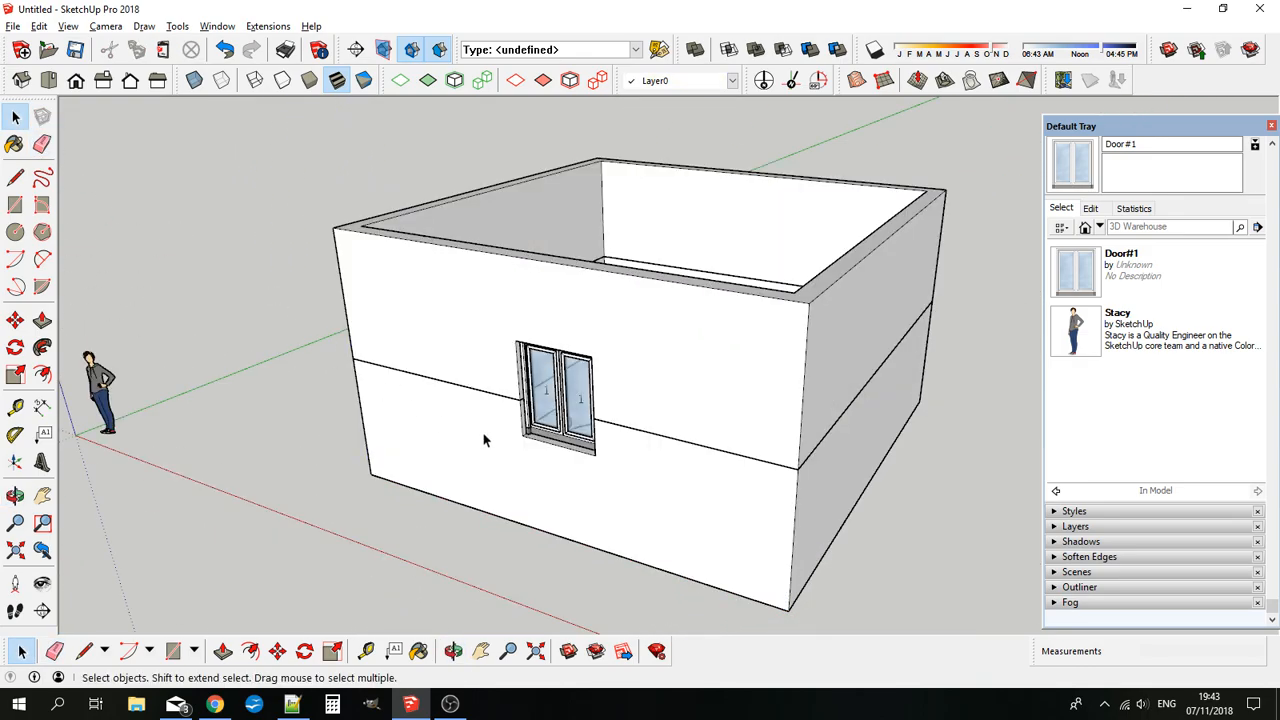
pyautogui.moveTo(484, 440); pyautogui.dragTo(560, 408, button='middle')
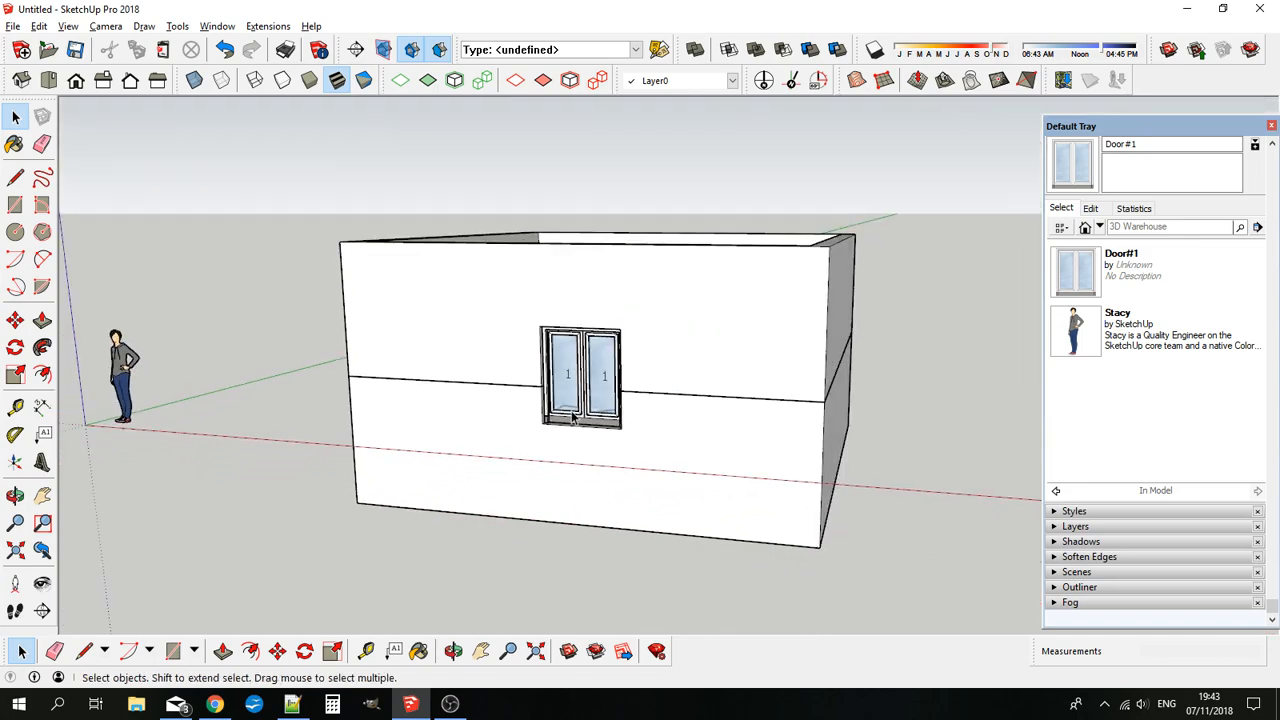